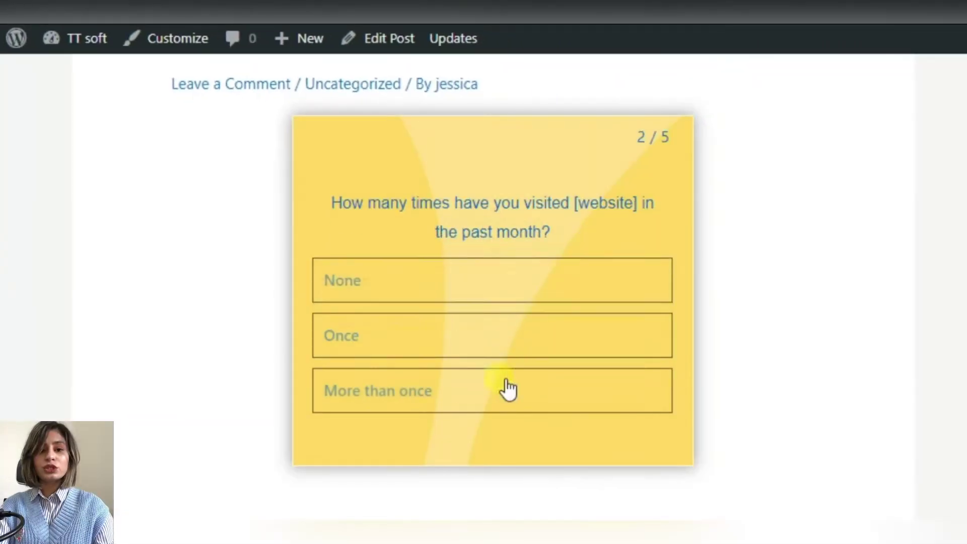
Step: Advance the Website Satisfaction quiz through its questions until question 4 of 5 is shown
{"action": "left_click", "coordinate": [509, 389]}
{"action": "left_click", "coordinate": [492, 408]}
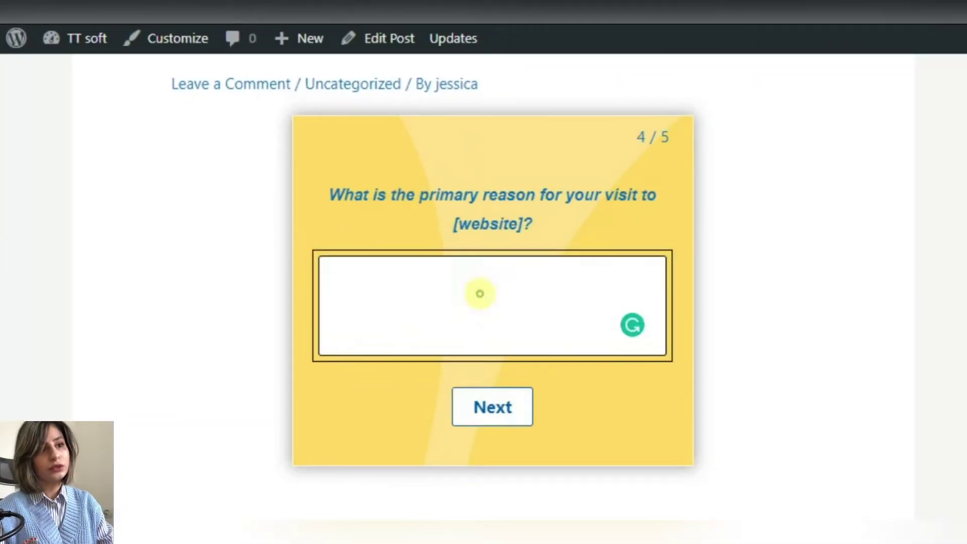
{"action": "left_click", "coordinate": [492, 406]}
Step: Answer Social Media, submit the quiz, then install the Quiz Maker plugin from its details
{"action": "left_click", "coordinate": [445, 326]}
{"action": "left_click", "coordinate": [486, 408]}
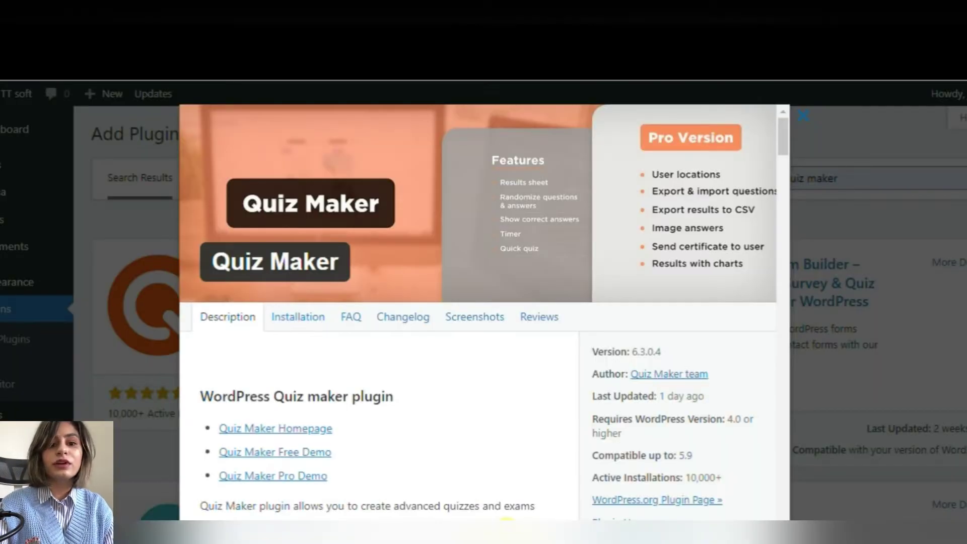
{"action": "scroll", "coordinate": [583, 336], "scroll_direction": "down", "scroll_amount": 15}
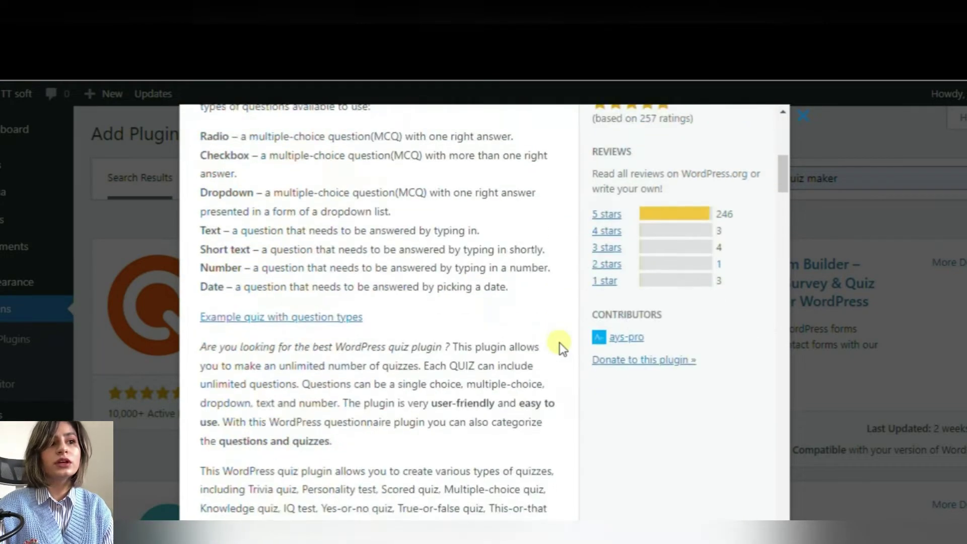
{"action": "scroll", "coordinate": [560, 346], "scroll_direction": "down", "scroll_amount": 10}
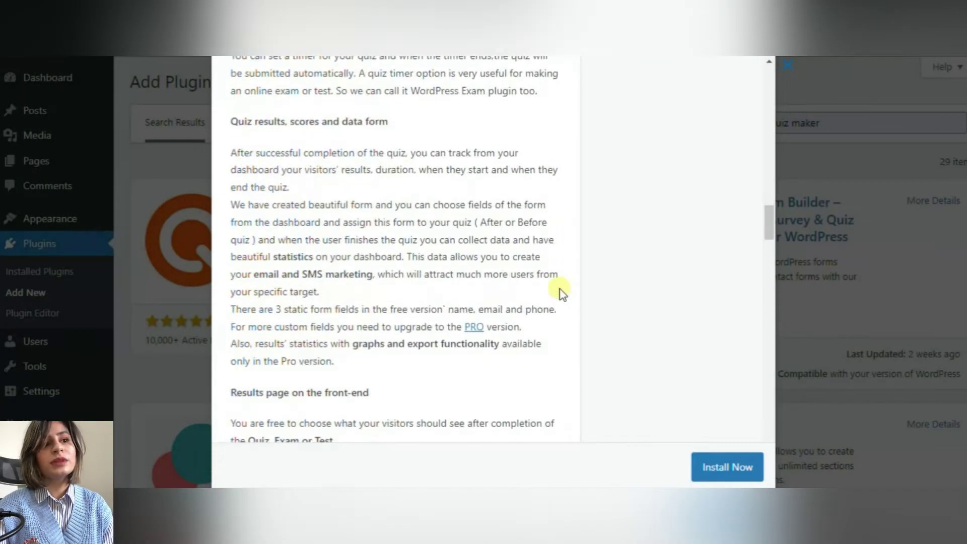
{"action": "scroll", "coordinate": [560, 295], "scroll_direction": "up", "scroll_amount": 10}
{"action": "left_click", "coordinate": [787, 65]}
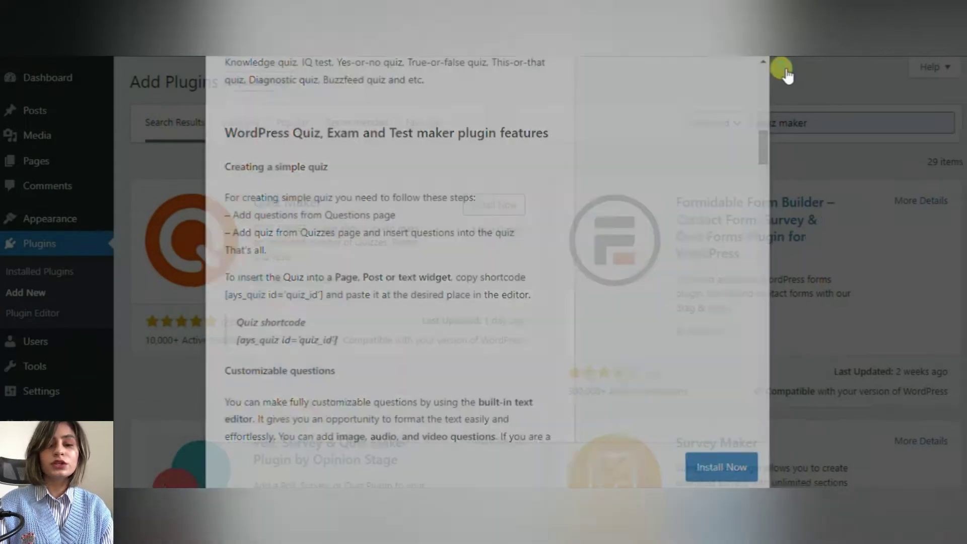
{"action": "left_click", "coordinate": [523, 210]}
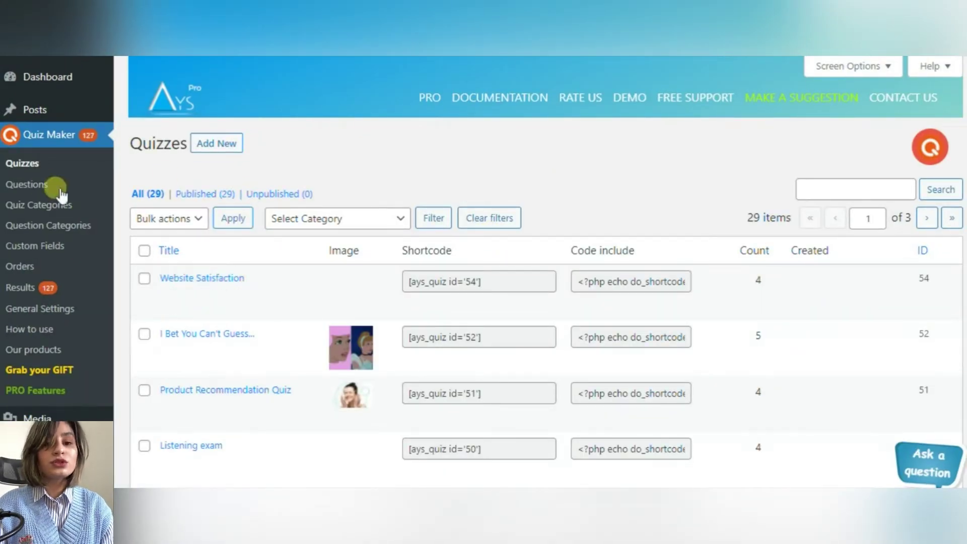
Step: Change the homepage question's type to Short Text, then save and close it
{"action": "left_click", "coordinate": [34, 184]}
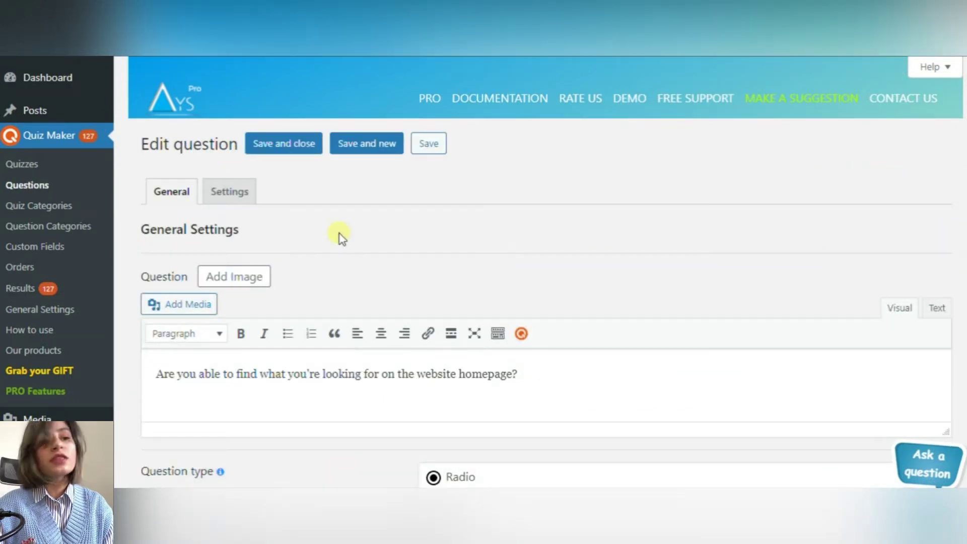
{"action": "scroll", "coordinate": [352, 313], "scroll_direction": "down", "scroll_amount": 5}
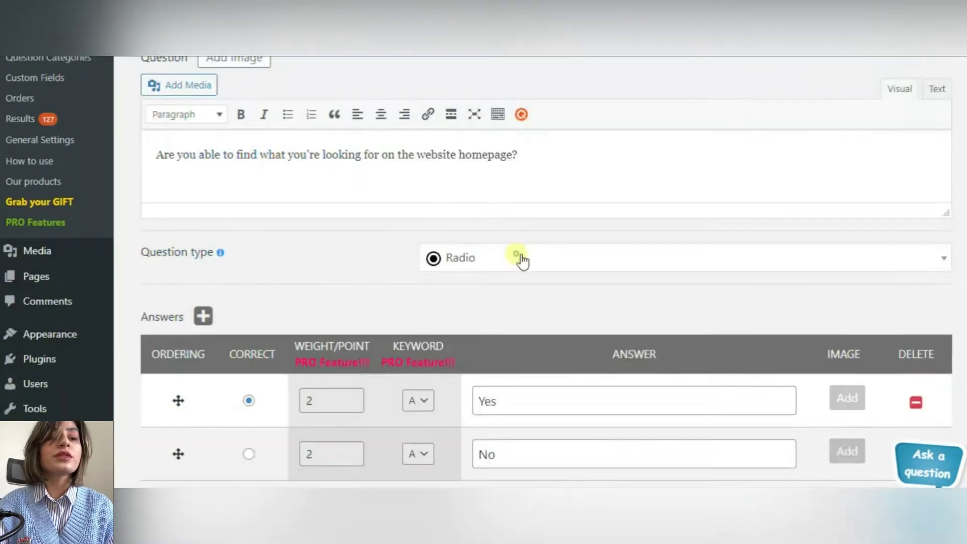
{"action": "left_click", "coordinate": [521, 260]}
{"action": "scroll", "coordinate": [501, 373], "scroll_direction": "down", "scroll_amount": 2}
{"action": "scroll", "coordinate": [502, 403], "scroll_direction": "up", "scroll_amount": 2}
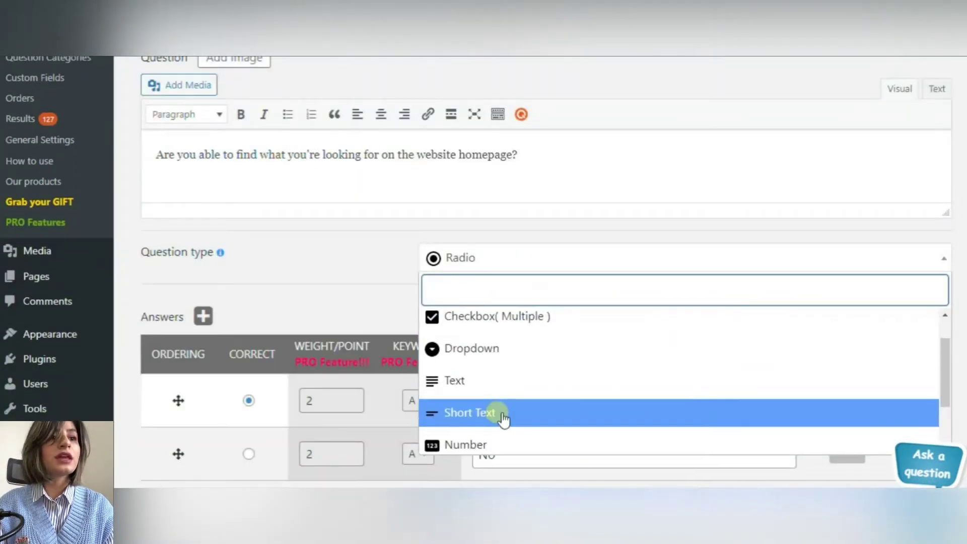
{"action": "scroll", "coordinate": [503, 418], "scroll_direction": "up", "scroll_amount": 2}
{"action": "left_click", "coordinate": [397, 302]}
{"action": "scroll", "coordinate": [483, 352], "scroll_direction": "down", "scroll_amount": 5}
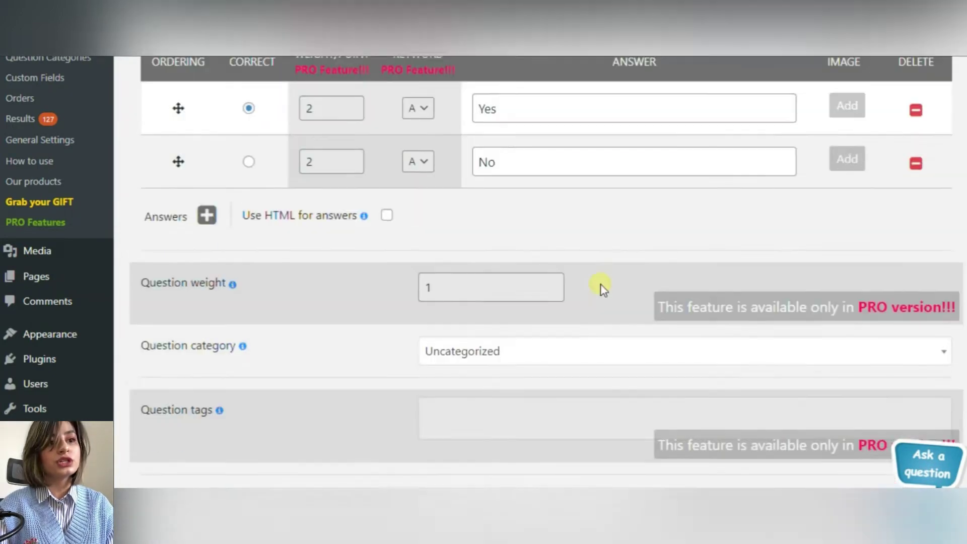
{"action": "scroll", "coordinate": [600, 285], "scroll_direction": "down", "scroll_amount": 5}
{"action": "scroll", "coordinate": [600, 292], "scroll_direction": "up", "scroll_amount": 4}
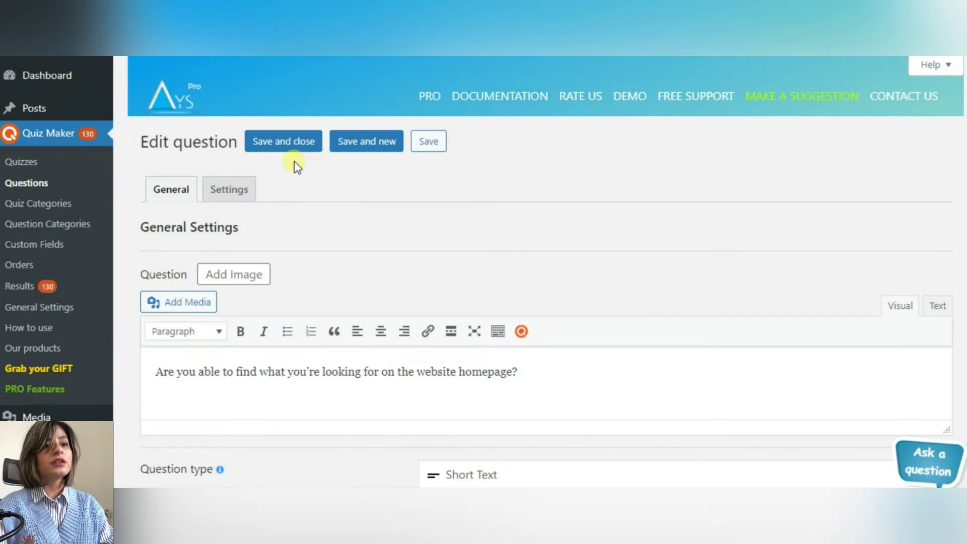
{"action": "left_click", "coordinate": [291, 144]}
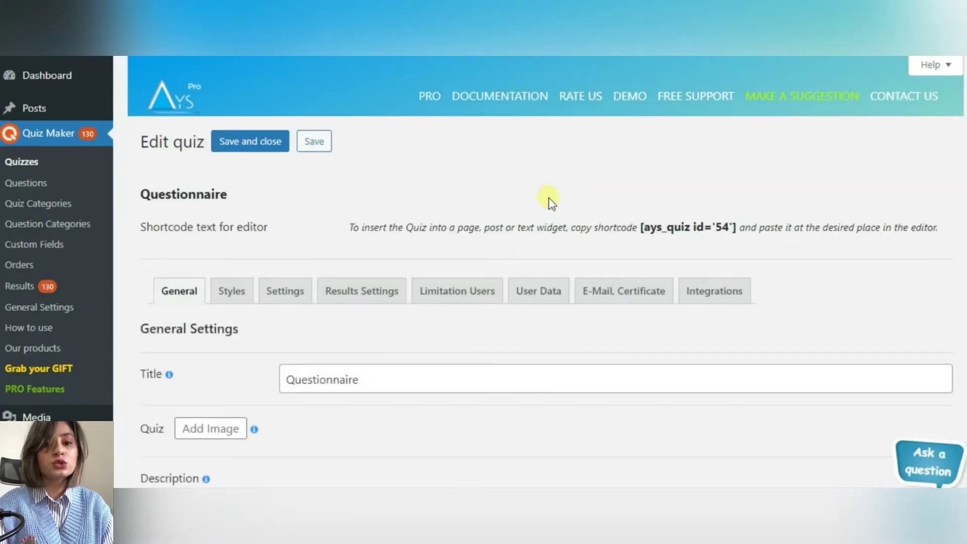
Step: Untick and re-tick questions 452, 451 and 450 in the picker and add them to the quiz
{"action": "scroll", "coordinate": [727, 263], "scroll_direction": "down", "scroll_amount": 9}
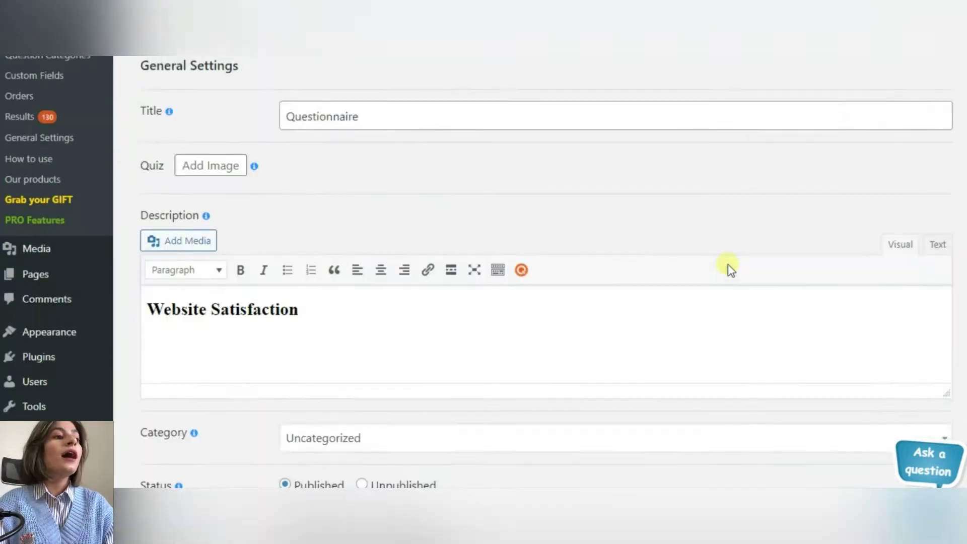
{"action": "scroll", "coordinate": [727, 264], "scroll_direction": "down", "scroll_amount": 5}
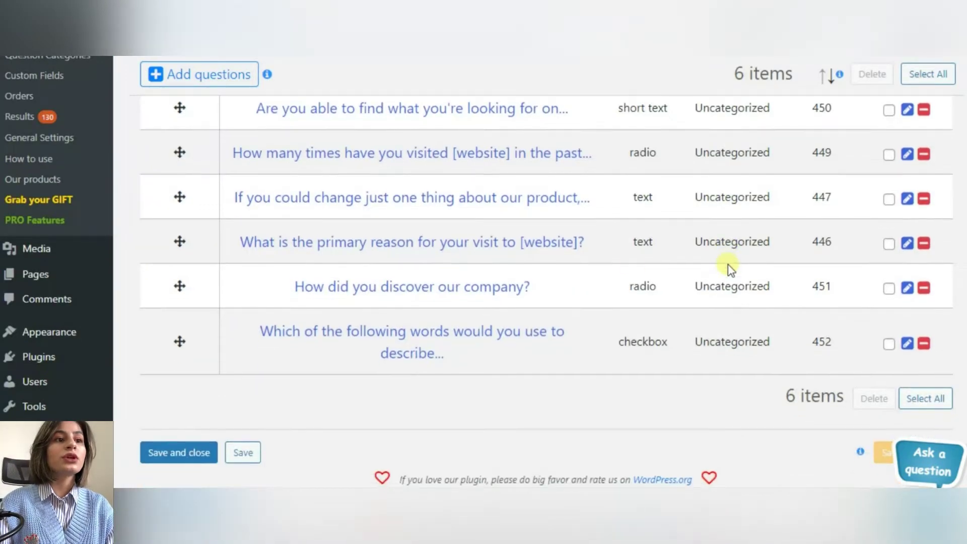
{"action": "scroll", "coordinate": [319, 179], "scroll_direction": "up", "scroll_amount": 2}
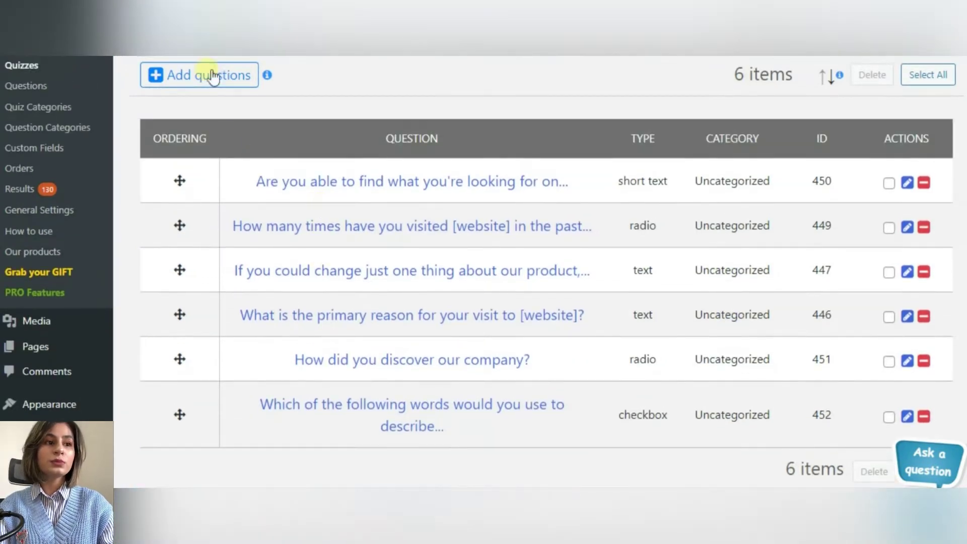
{"action": "left_click", "coordinate": [220, 75]}
{"action": "left_click", "coordinate": [168, 267]}
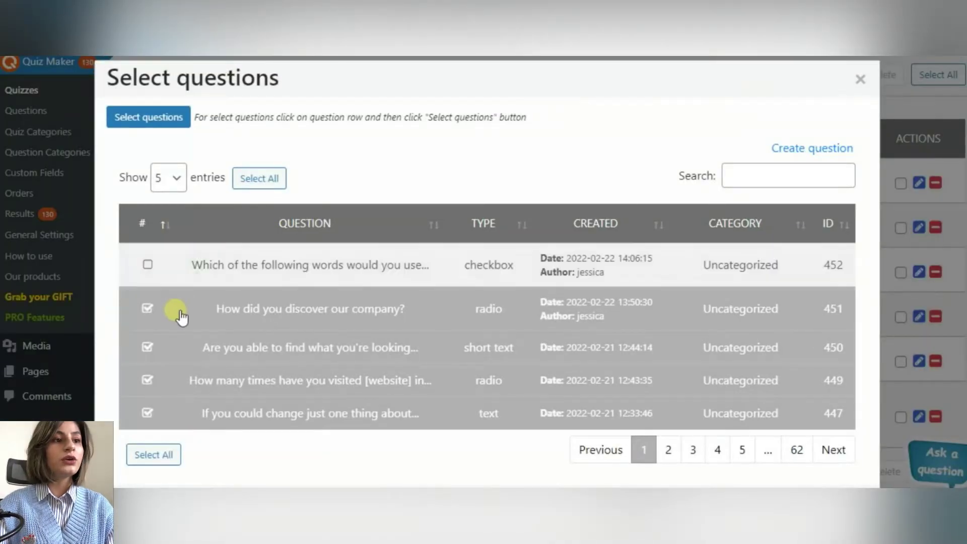
{"action": "left_click", "coordinate": [176, 310]}
{"action": "left_click", "coordinate": [175, 346]}
{"action": "left_click", "coordinate": [177, 346]}
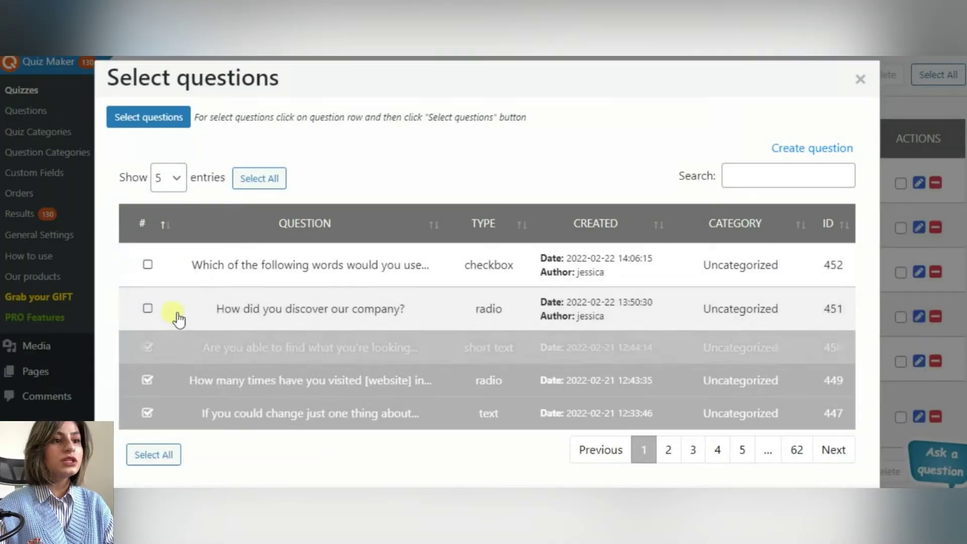
{"action": "left_click", "coordinate": [177, 312]}
{"action": "left_click", "coordinate": [184, 270]}
{"action": "scroll", "coordinate": [167, 443], "scroll_direction": "down", "scroll_amount": 1}
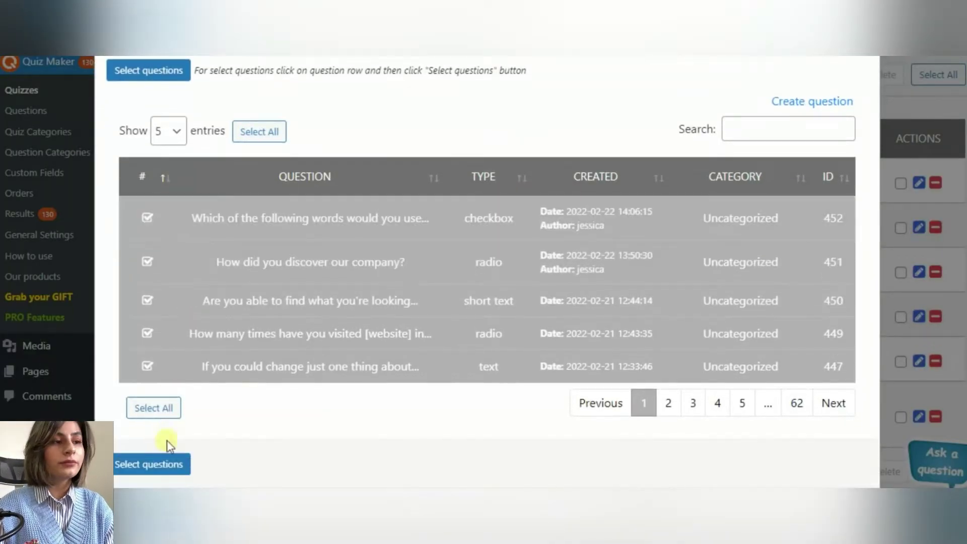
{"action": "left_click", "coordinate": [168, 465]}
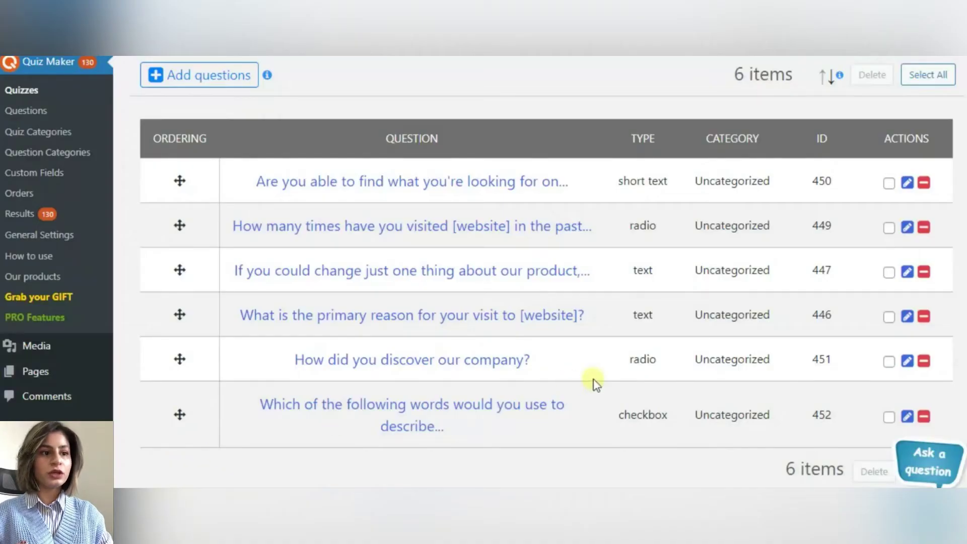
{"action": "scroll", "coordinate": [593, 380], "scroll_direction": "up", "scroll_amount": 3}
{"action": "left_click", "coordinate": [232, 296]}
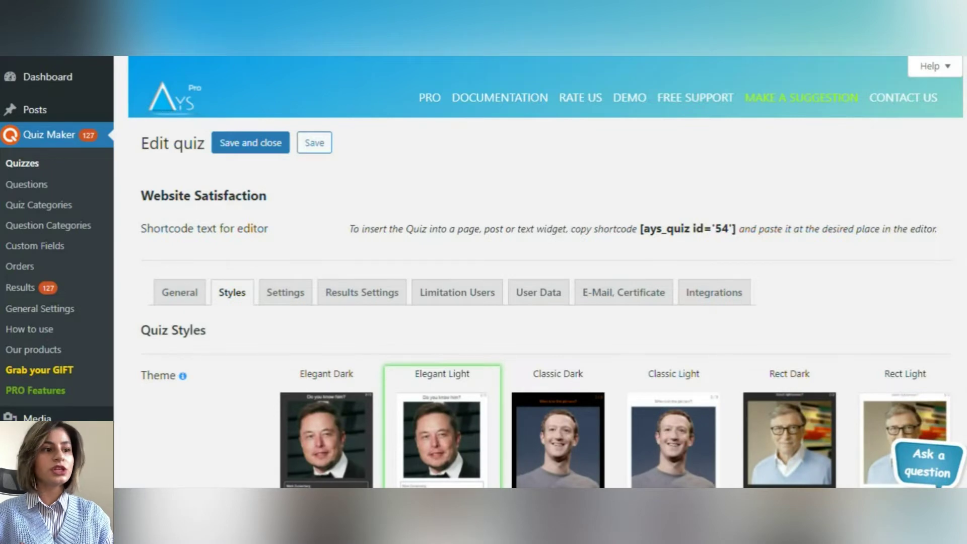
{"action": "scroll", "coordinate": [539, 272], "scroll_direction": "down", "scroll_amount": 5}
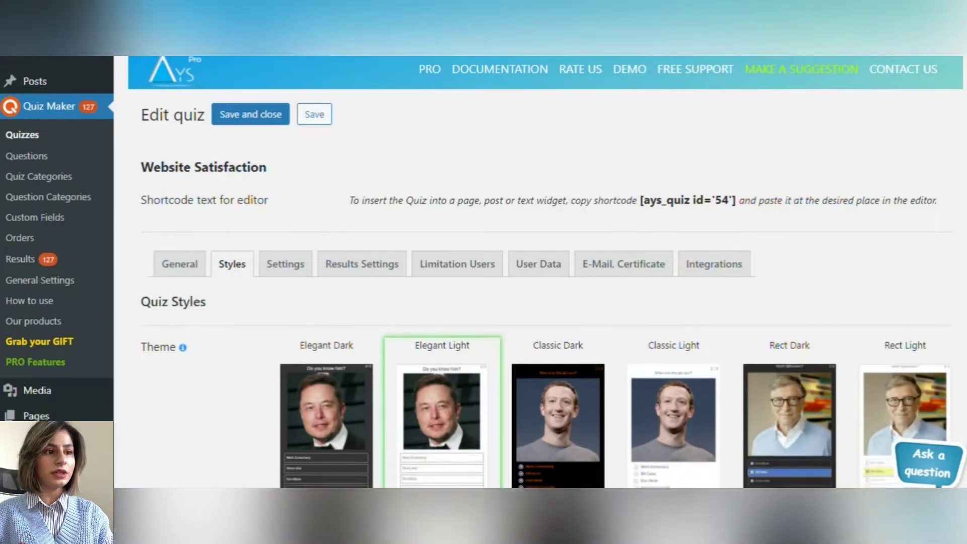
{"action": "scroll", "coordinate": [925, 174], "scroll_direction": "down", "scroll_amount": 5}
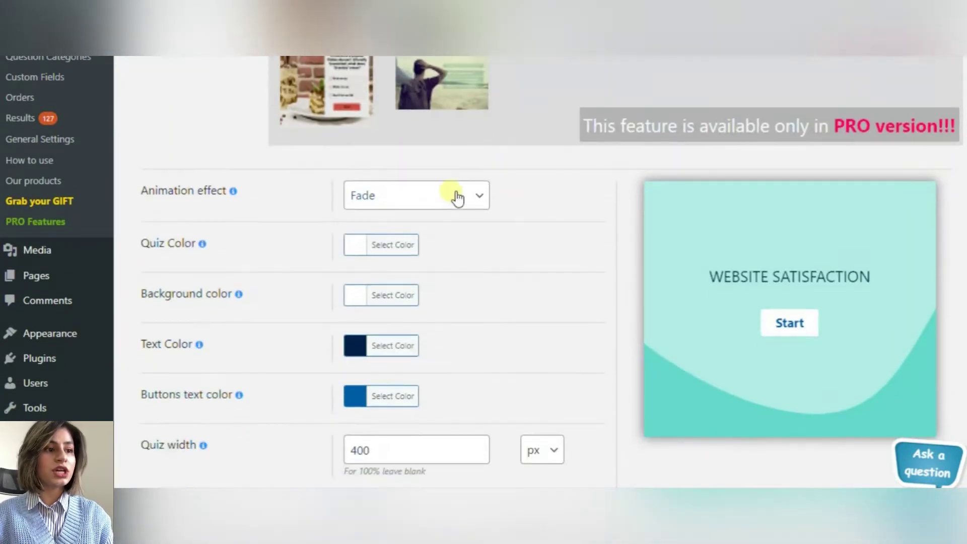
{"action": "left_click", "coordinate": [457, 197]}
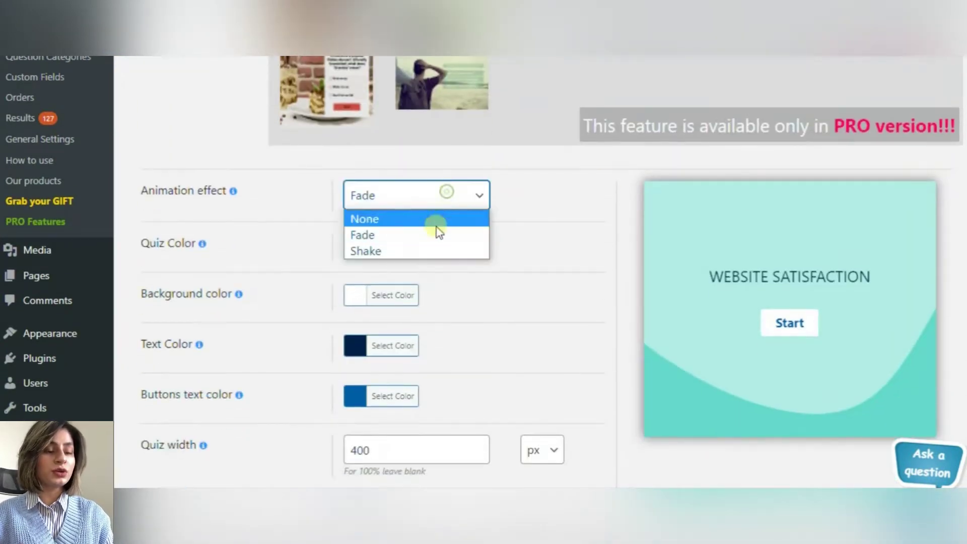
{"action": "left_click", "coordinate": [519, 195]}
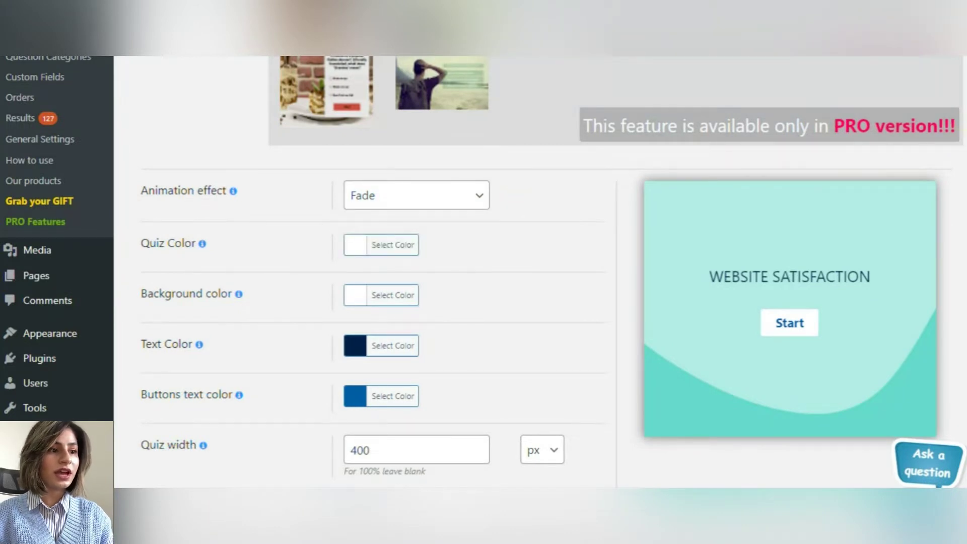
{"action": "scroll", "coordinate": [539, 272], "scroll_direction": "down", "scroll_amount": 1}
{"action": "scroll", "coordinate": [539, 272], "scroll_direction": "down", "scroll_amount": 7}
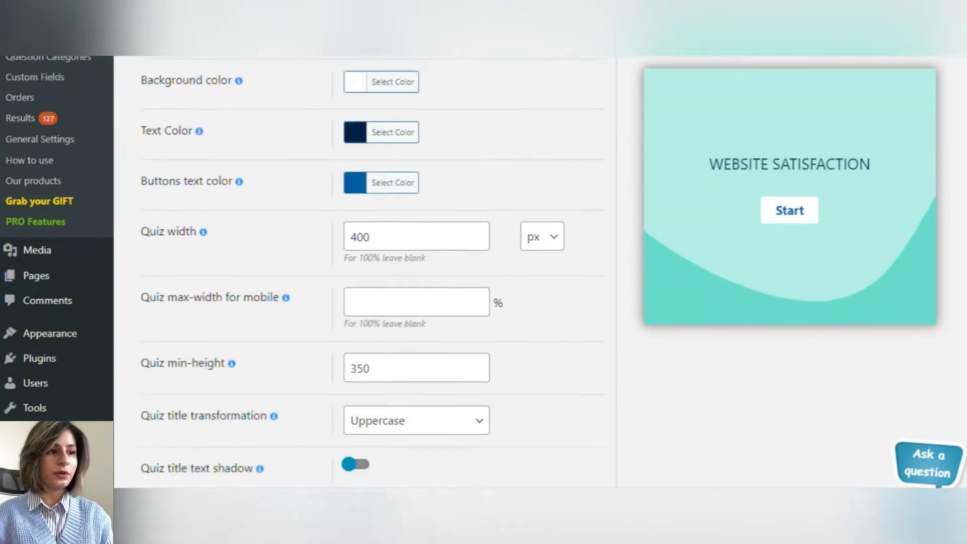
{"action": "scroll", "coordinate": [372, 272], "scroll_direction": "down", "scroll_amount": 15}
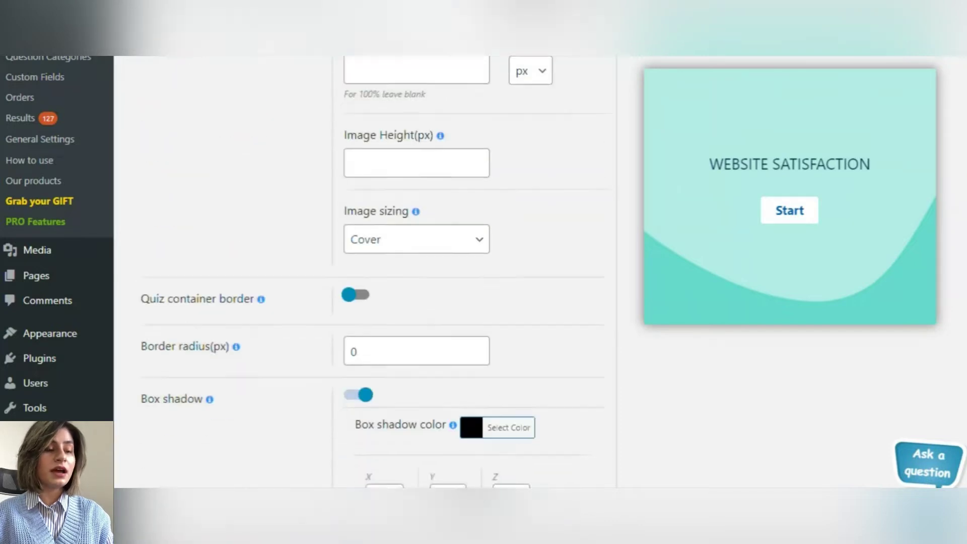
{"action": "scroll", "coordinate": [372, 272], "scroll_direction": "down", "scroll_amount": 15}
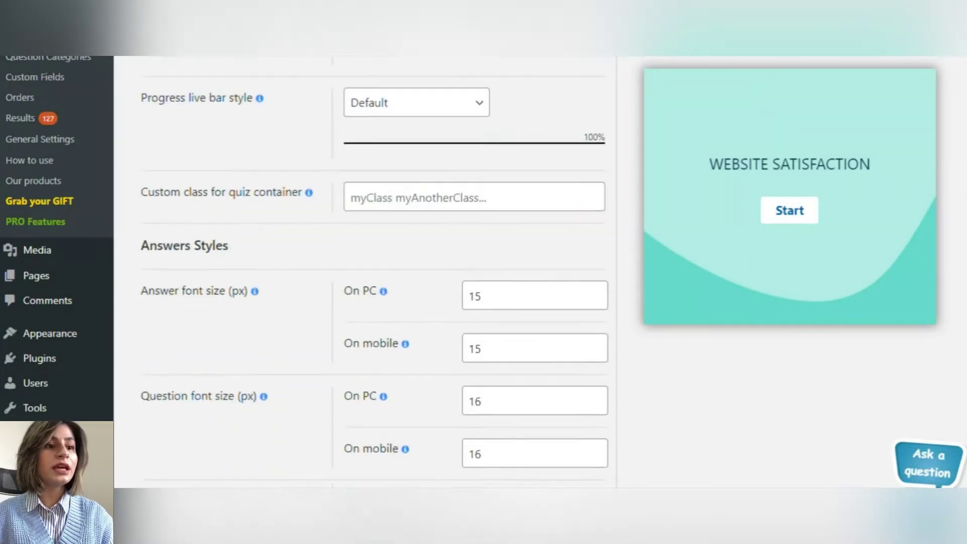
{"action": "scroll", "coordinate": [373, 272], "scroll_direction": "down", "scroll_amount": 8}
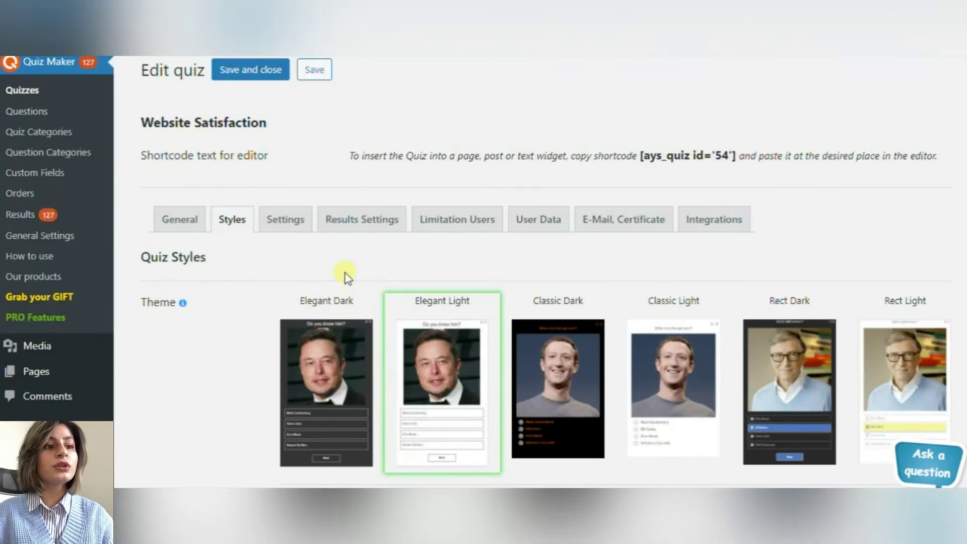
Step: Bring up the Settings tab and look through the Quiz Settings options
{"action": "left_click", "coordinate": [288, 219]}
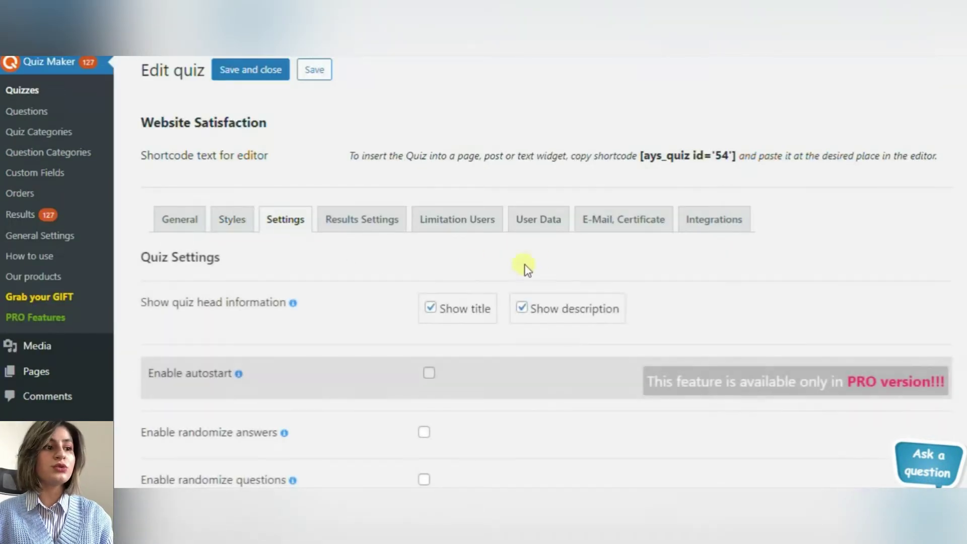
{"action": "scroll", "coordinate": [534, 272], "scroll_direction": "down", "scroll_amount": 8}
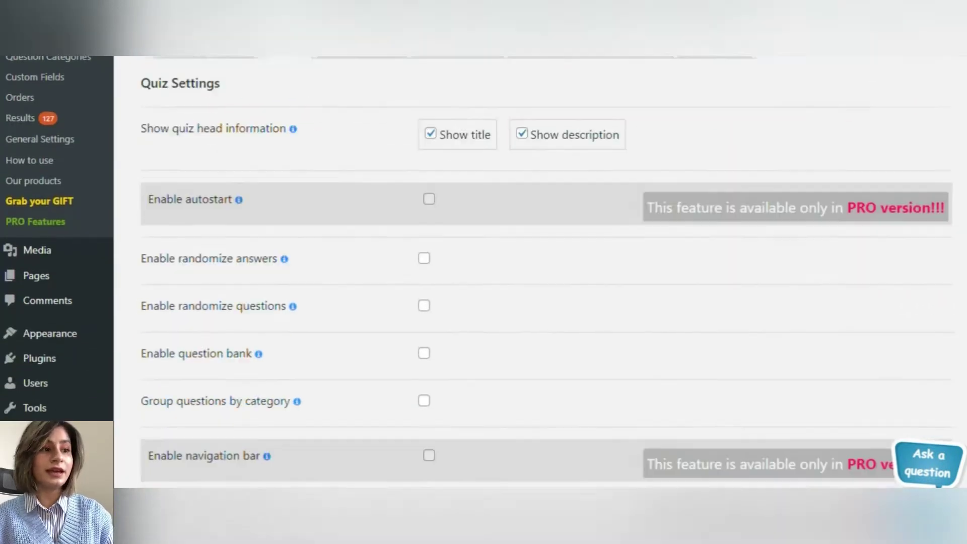
{"action": "scroll", "coordinate": [533, 272], "scroll_direction": "down", "scroll_amount": 7}
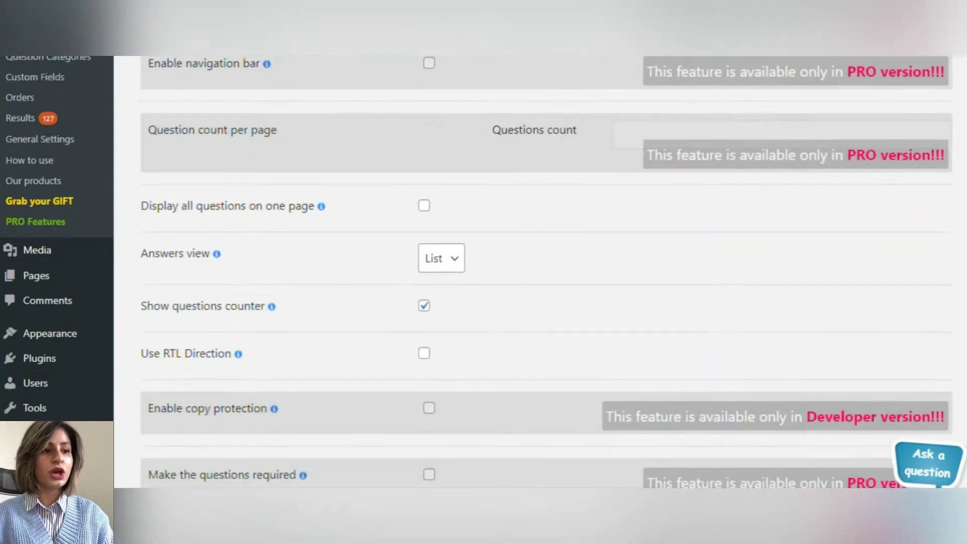
{"action": "scroll", "coordinate": [534, 272], "scroll_direction": "down", "scroll_amount": 4}
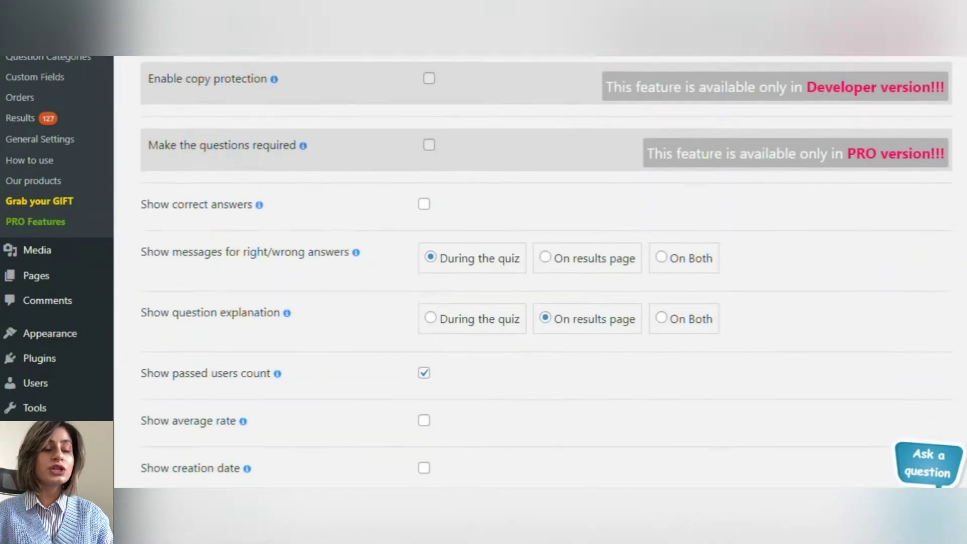
{"action": "scroll", "coordinate": [533, 272], "scroll_direction": "up", "scroll_amount": 7}
{"action": "scroll", "coordinate": [534, 272], "scroll_direction": "up", "scroll_amount": 12}
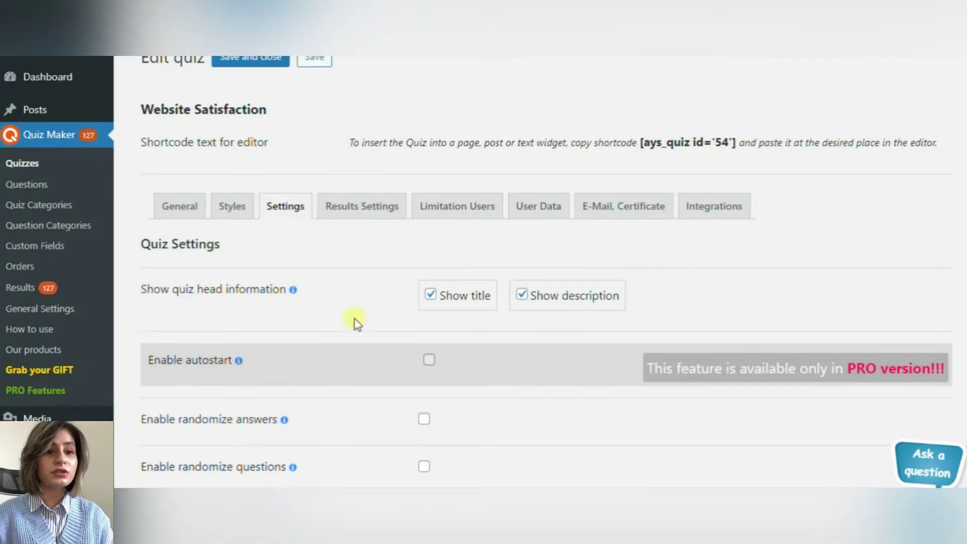
{"action": "scroll", "coordinate": [352, 338], "scroll_direction": "down", "scroll_amount": 1}
{"action": "scroll", "coordinate": [356, 339], "scroll_direction": "up", "scroll_amount": 1}
{"action": "scroll", "coordinate": [360, 347], "scroll_direction": "down", "scroll_amount": 1}
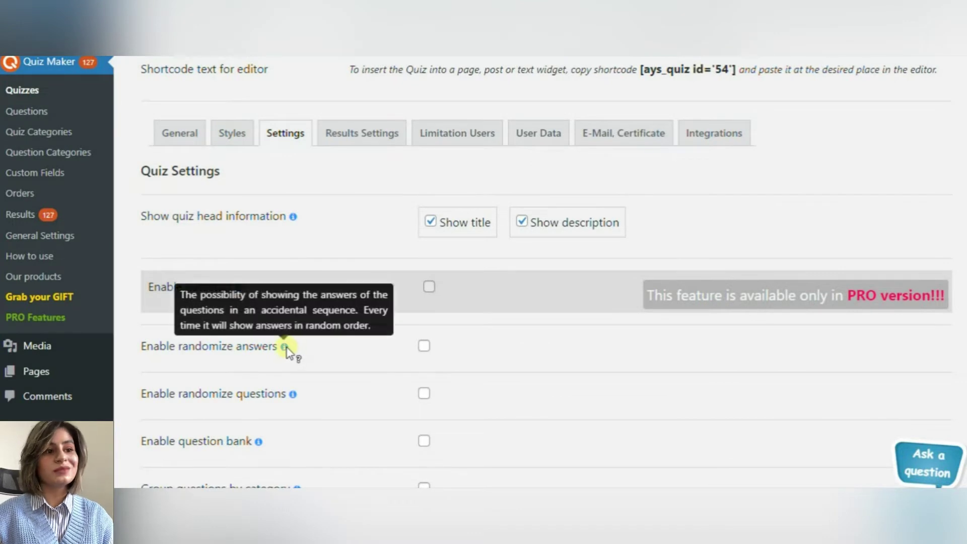
{"action": "scroll", "coordinate": [322, 355], "scroll_direction": "down", "scroll_amount": 3}
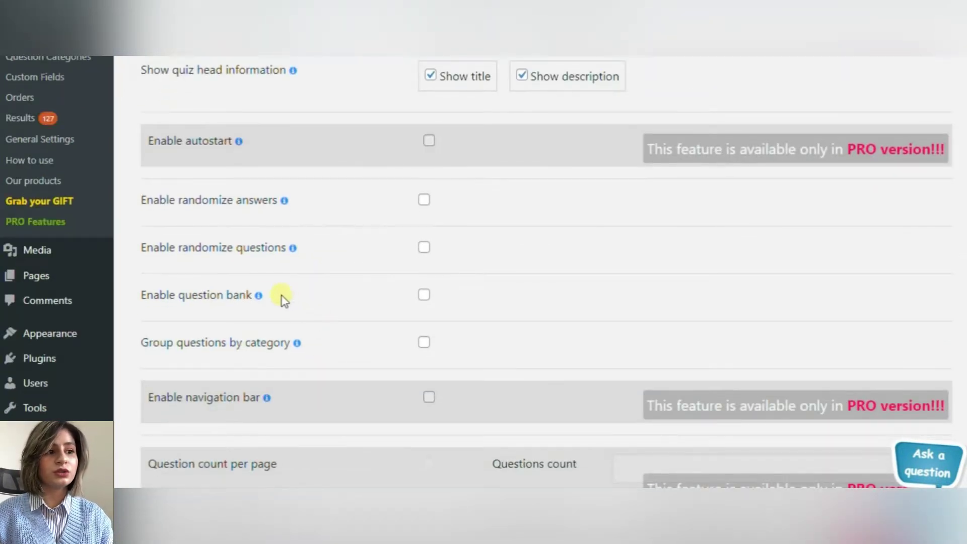
Step: Turn on Enable question bank for the Website Satisfaction quiz
{"action": "mouse_move", "coordinate": [260, 297]}
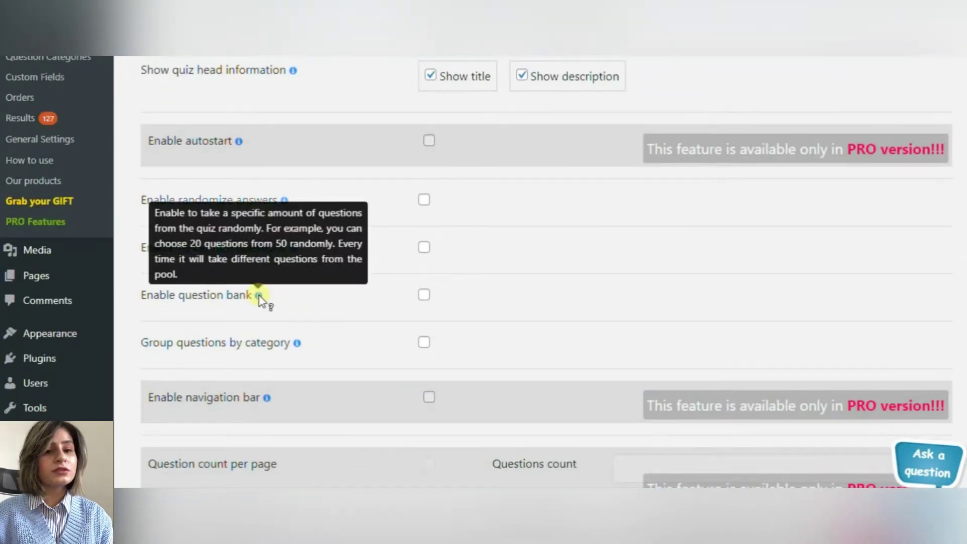
{"action": "left_click", "coordinate": [428, 299]}
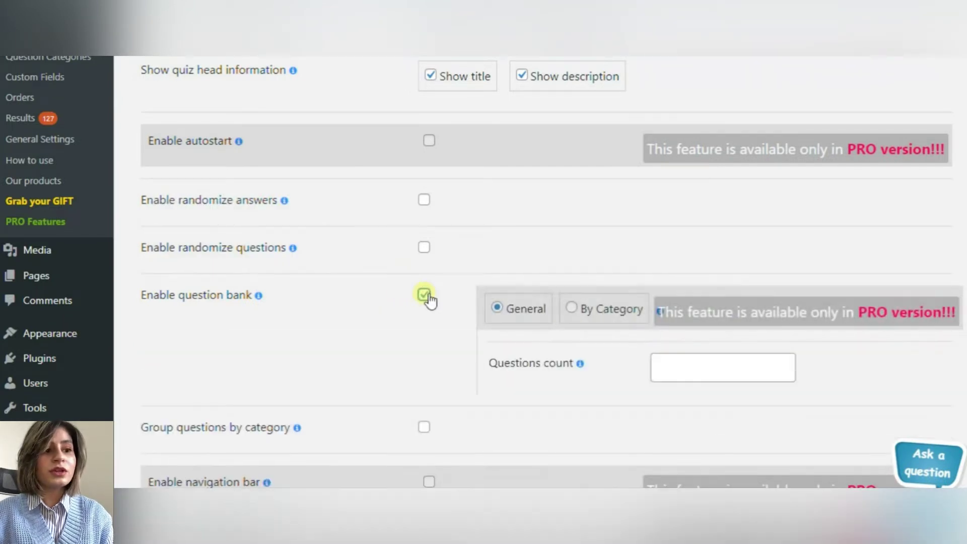
{"action": "scroll", "coordinate": [427, 314], "scroll_direction": "down", "scroll_amount": 5}
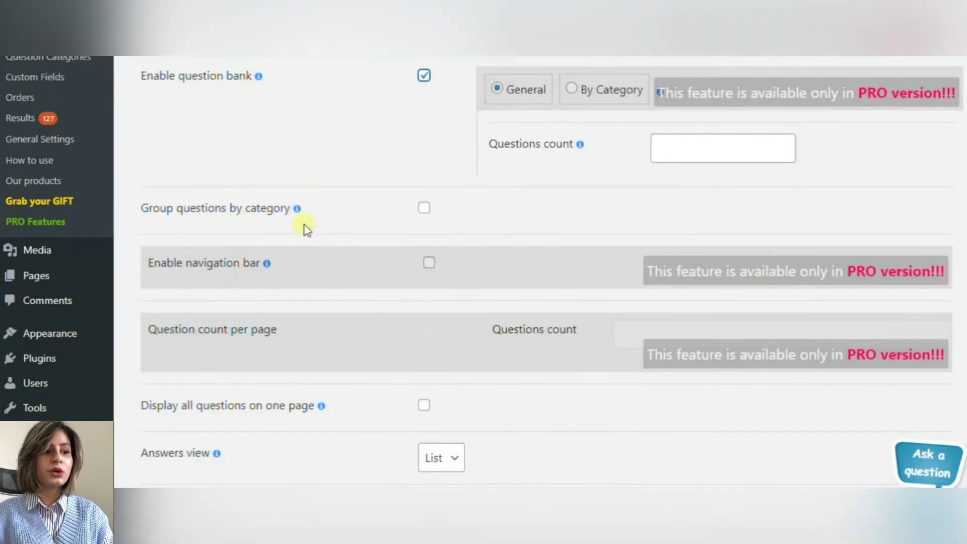
{"action": "mouse_move", "coordinate": [298, 209]}
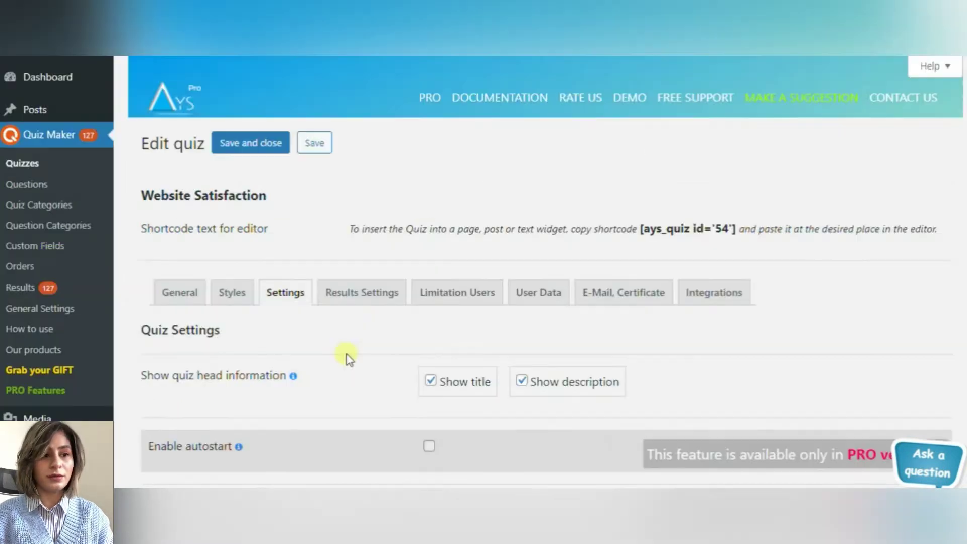
Step: Bring up Results Settings and review the score calculation and score display options
{"action": "left_click", "coordinate": [363, 297]}
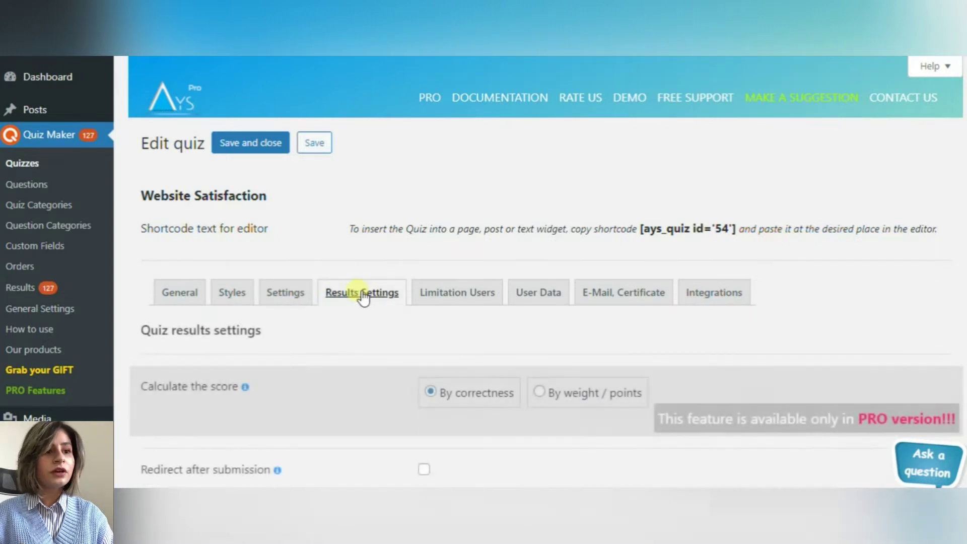
{"action": "scroll", "coordinate": [438, 315], "scroll_direction": "down", "scroll_amount": 3}
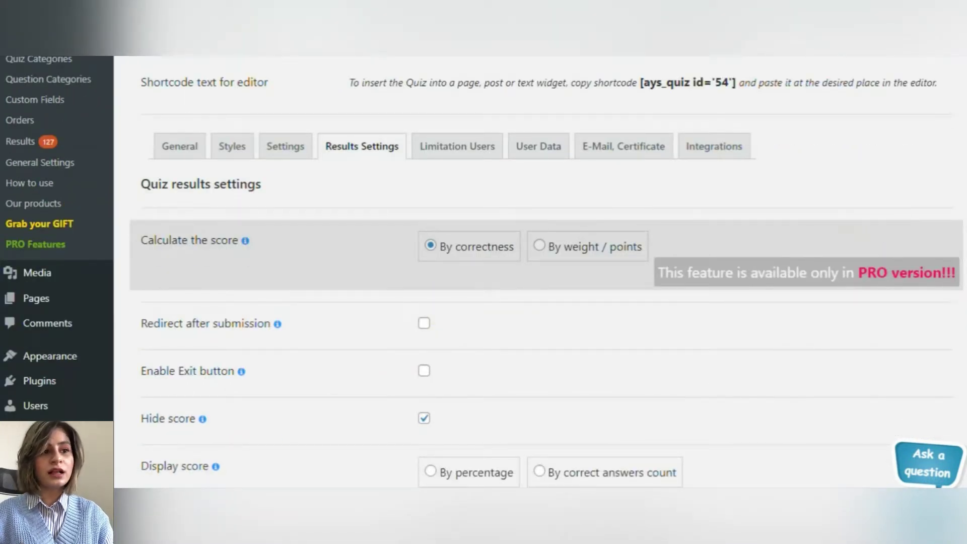
{"action": "scroll", "coordinate": [484, 272], "scroll_direction": "down", "scroll_amount": 2}
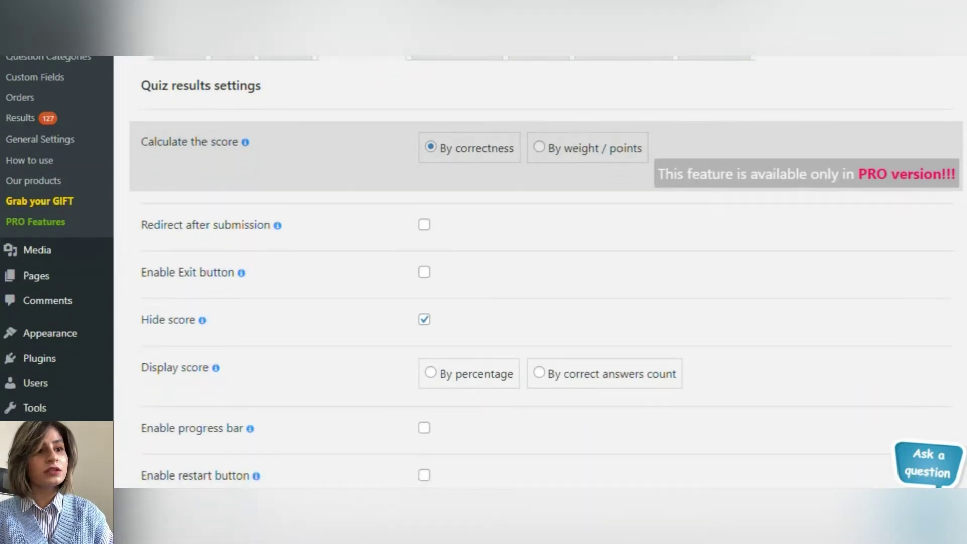
{"action": "scroll", "coordinate": [547, 272], "scroll_direction": "down", "scroll_amount": 1}
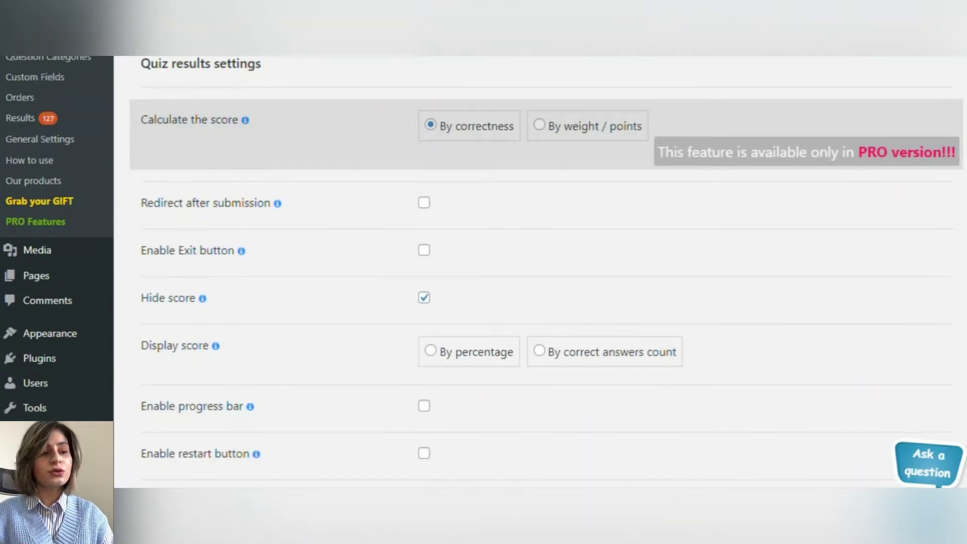
{"action": "scroll", "coordinate": [547, 271], "scroll_direction": "down", "scroll_amount": 1}
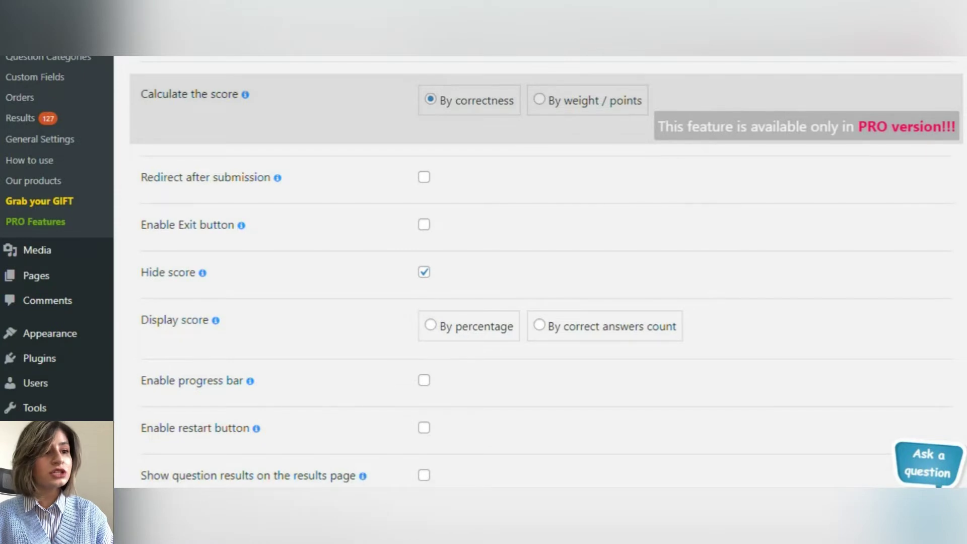
{"action": "scroll", "coordinate": [958, 217], "scroll_direction": "down", "scroll_amount": 3}
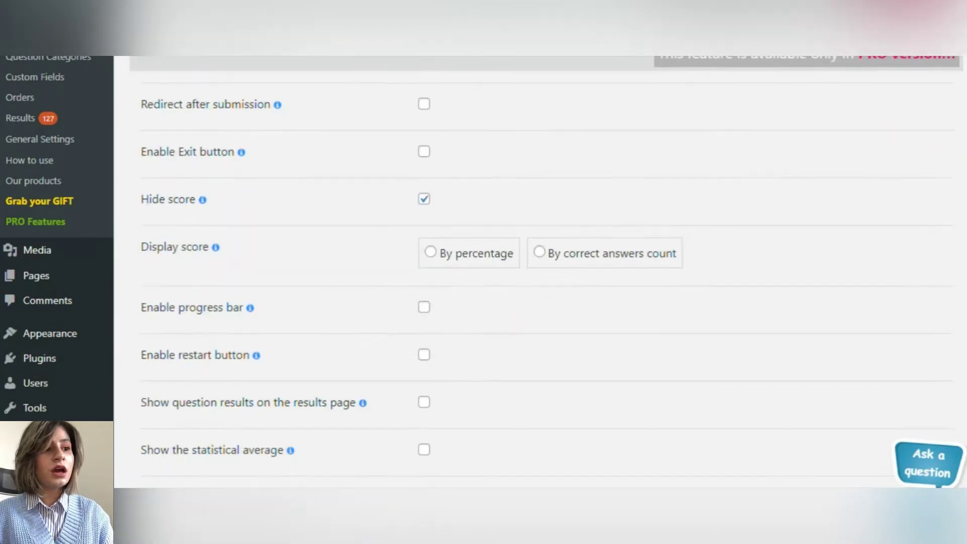
{"action": "scroll", "coordinate": [547, 272], "scroll_direction": "down", "scroll_amount": 3}
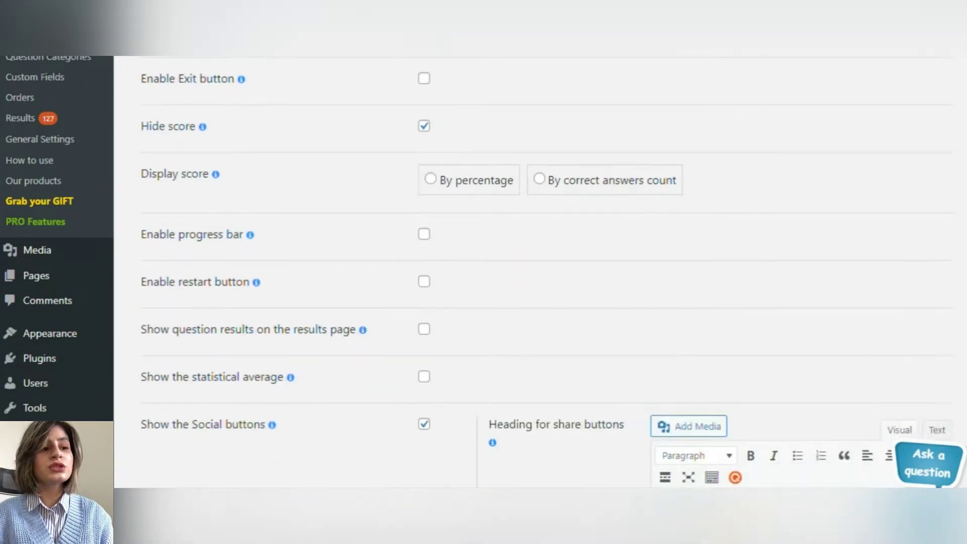
{"action": "scroll", "coordinate": [820, 201], "scroll_direction": "down", "scroll_amount": 3}
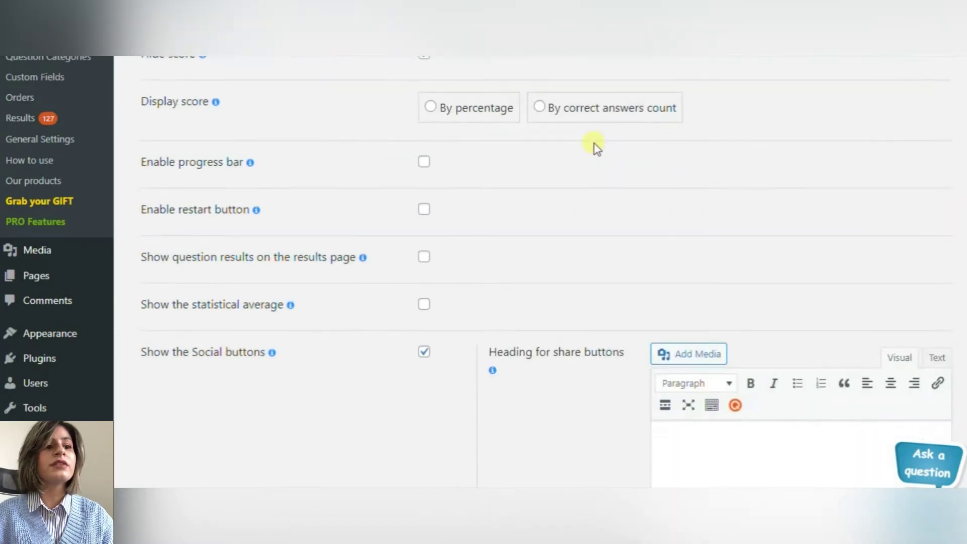
{"action": "scroll", "coordinate": [392, 192], "scroll_direction": "up", "scroll_amount": 5}
{"action": "mouse_move", "coordinate": [202, 205]}
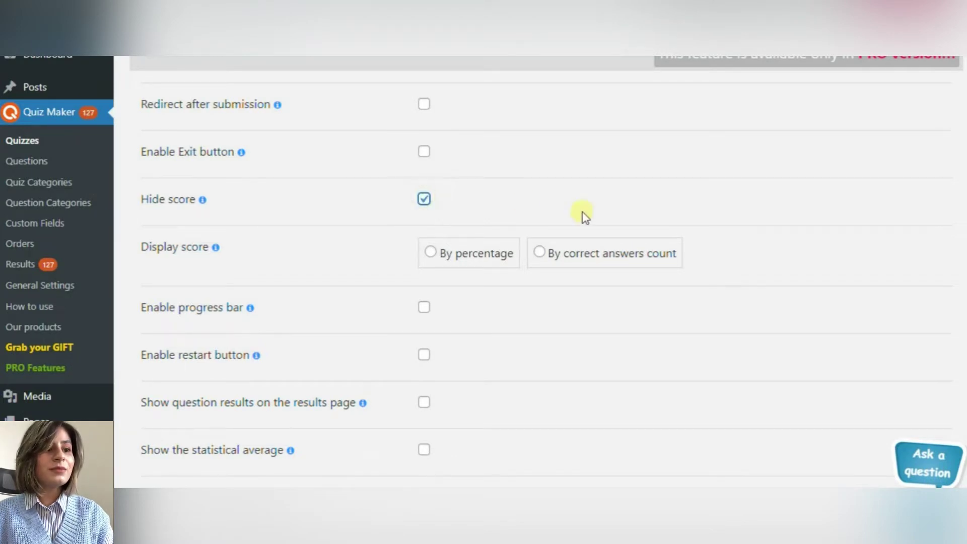
Step: Review the social buttons and loader icon options, then switch to the Limitation Users tab
{"action": "scroll", "coordinate": [856, 240], "scroll_direction": "down", "scroll_amount": 5}
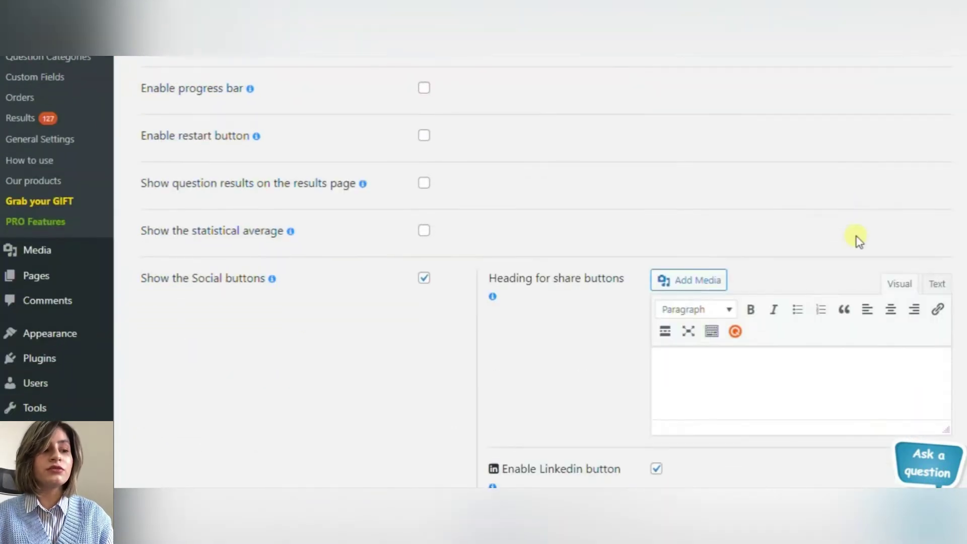
{"action": "scroll", "coordinate": [459, 369], "scroll_direction": "down", "scroll_amount": 4}
{"action": "scroll", "coordinate": [460, 369], "scroll_direction": "up", "scroll_amount": 2}
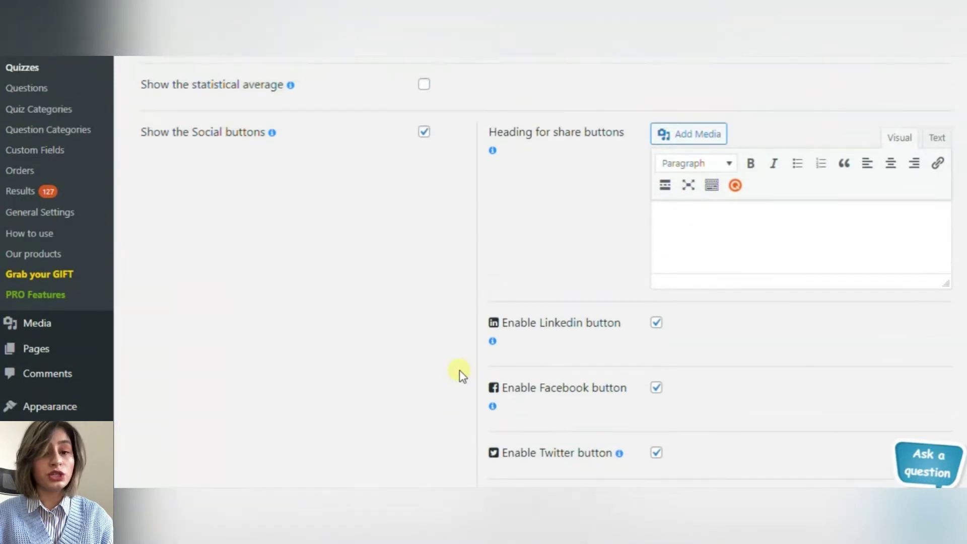
{"action": "scroll", "coordinate": [464, 360], "scroll_direction": "down", "scroll_amount": 8}
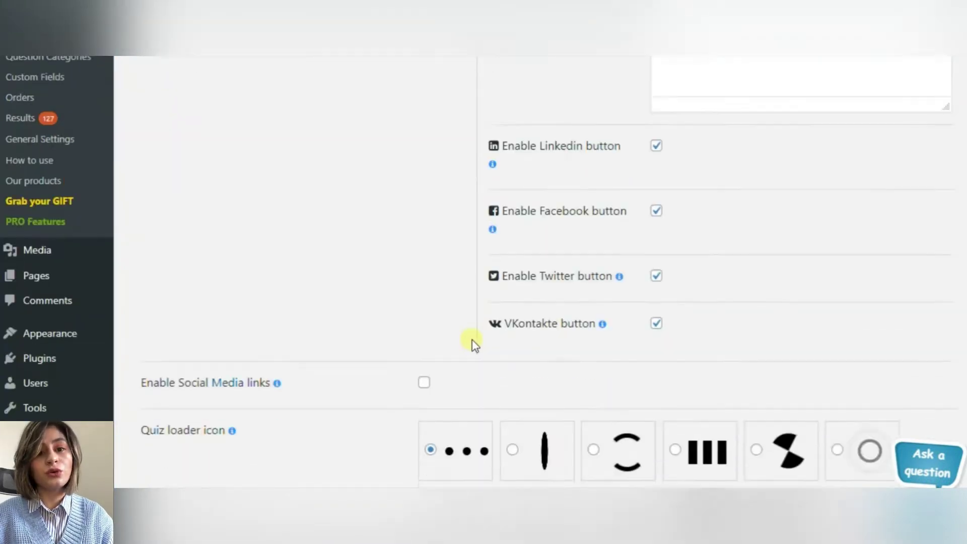
{"action": "scroll", "coordinate": [473, 350], "scroll_direction": "down", "scroll_amount": 5}
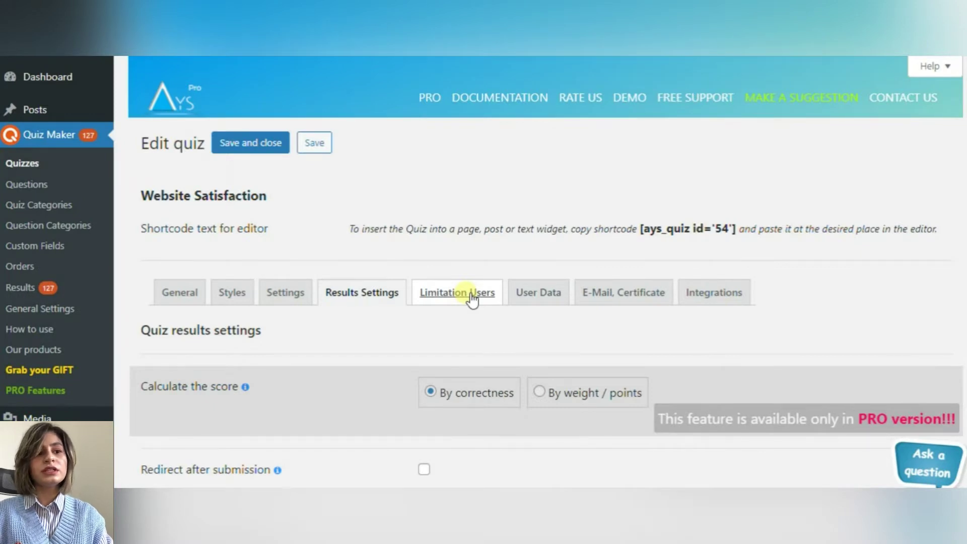
{"action": "left_click", "coordinate": [471, 297]}
{"action": "scroll", "coordinate": [425, 315], "scroll_direction": "down", "scroll_amount": 3}
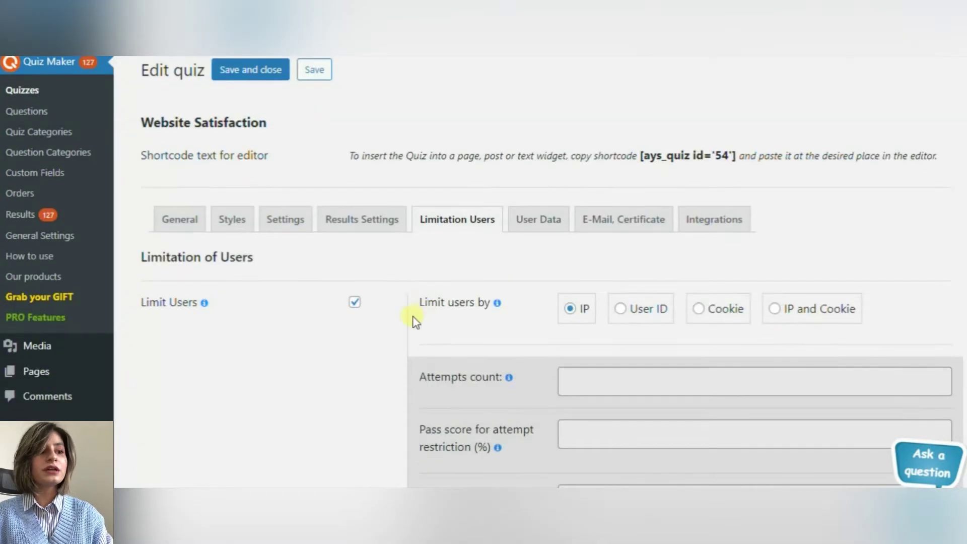
{"action": "scroll", "coordinate": [392, 332], "scroll_direction": "down", "scroll_amount": 2}
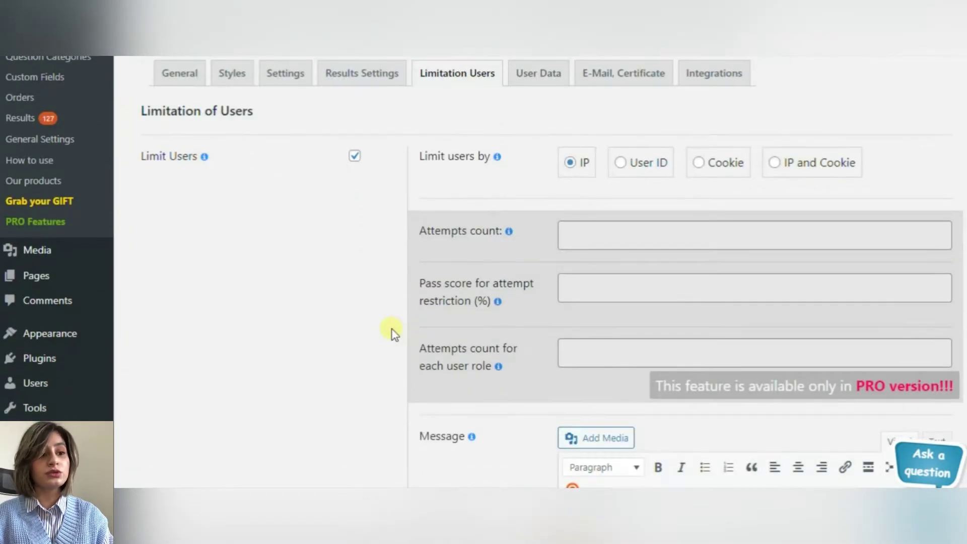
{"action": "scroll", "coordinate": [395, 333], "scroll_direction": "down", "scroll_amount": 8}
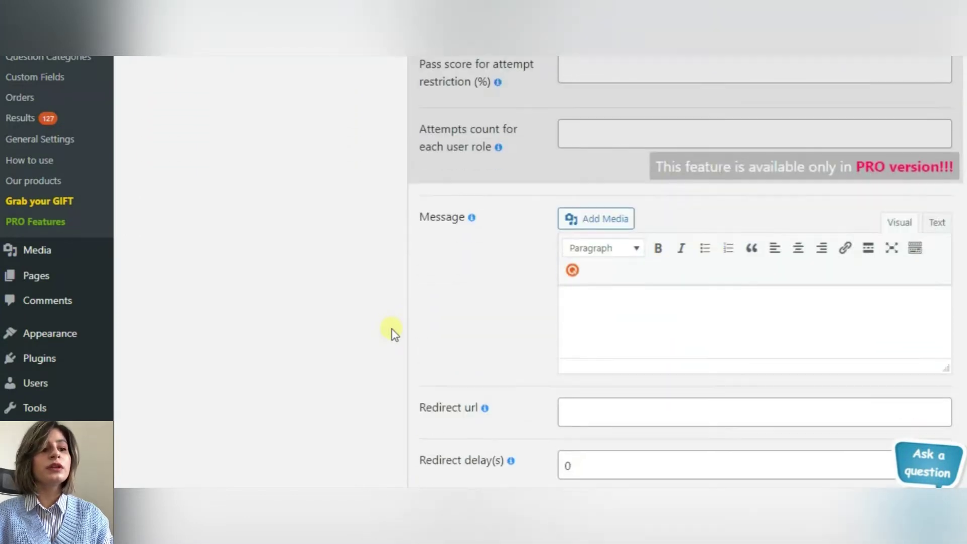
{"action": "scroll", "coordinate": [392, 330], "scroll_direction": "down", "scroll_amount": 5}
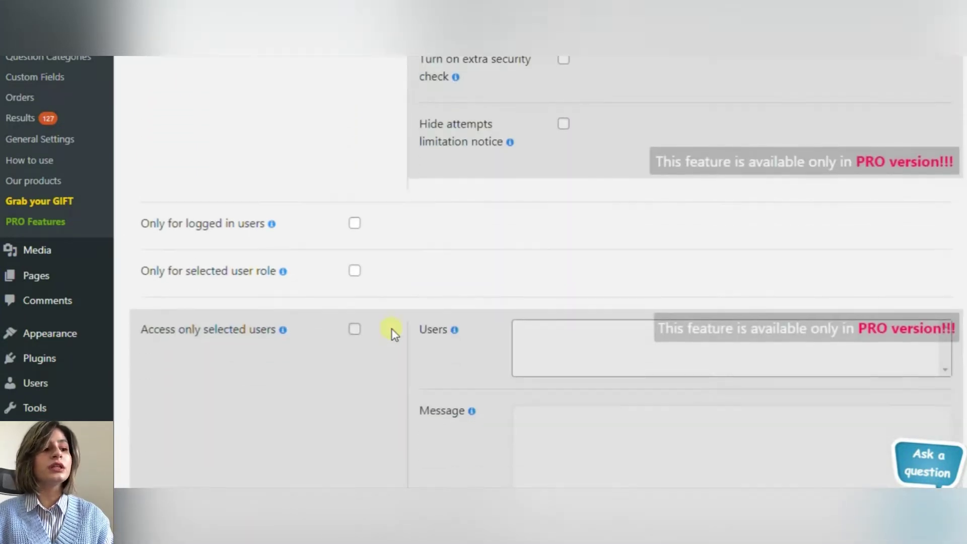
{"action": "scroll", "coordinate": [392, 331], "scroll_direction": "up", "scroll_amount": 1}
{"action": "scroll", "coordinate": [391, 328], "scroll_direction": "down", "scroll_amount": 7}
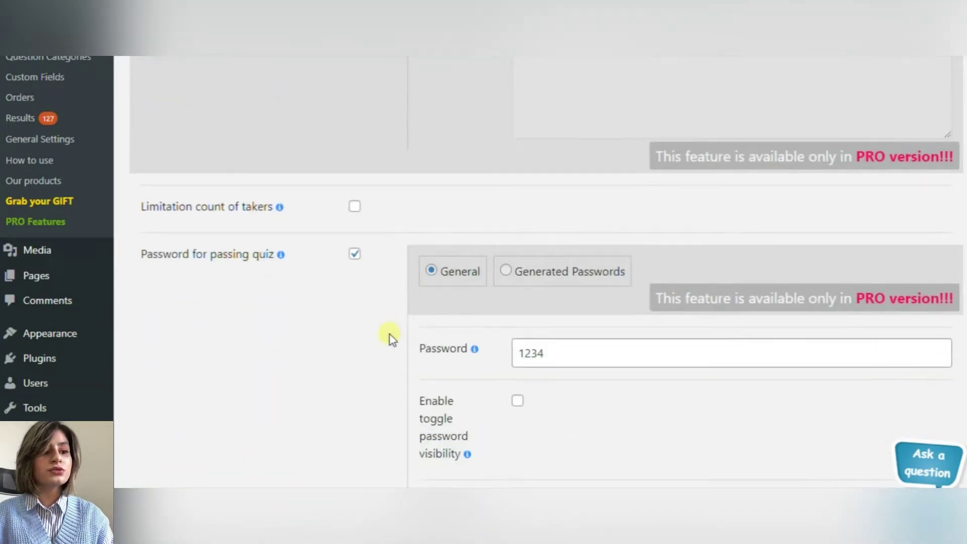
{"action": "scroll", "coordinate": [392, 335], "scroll_direction": "down", "scroll_amount": 1}
{"action": "scroll", "coordinate": [392, 336], "scroll_direction": "up", "scroll_amount": 1}
{"action": "scroll", "coordinate": [393, 337], "scroll_direction": "down", "scroll_amount": 4}
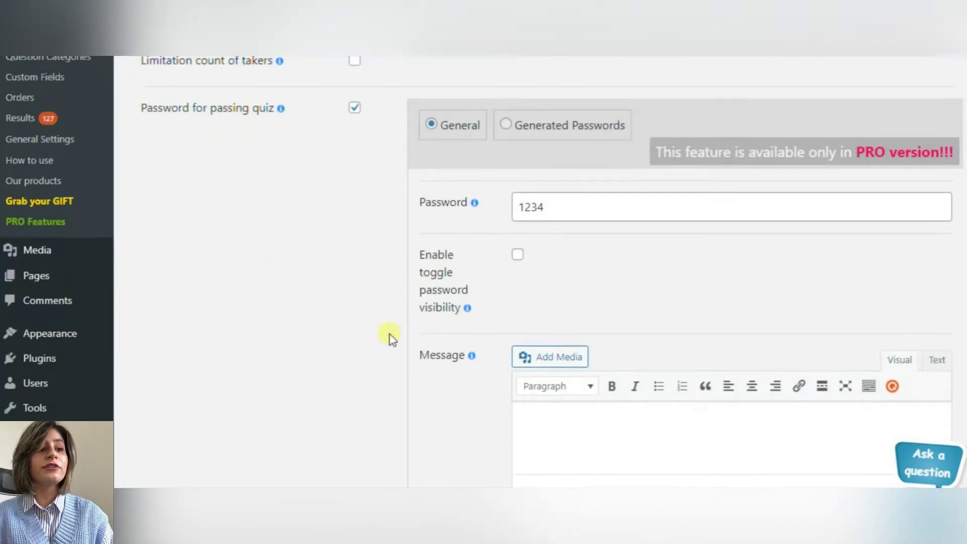
{"action": "scroll", "coordinate": [391, 337], "scroll_direction": "up", "scroll_amount": 4}
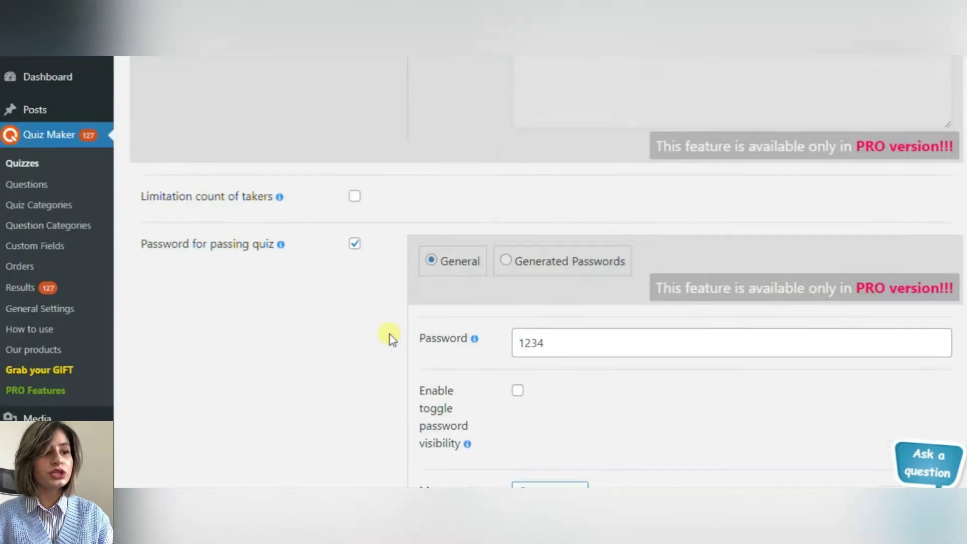
{"action": "scroll", "coordinate": [389, 335], "scroll_direction": "up", "scroll_amount": 8}
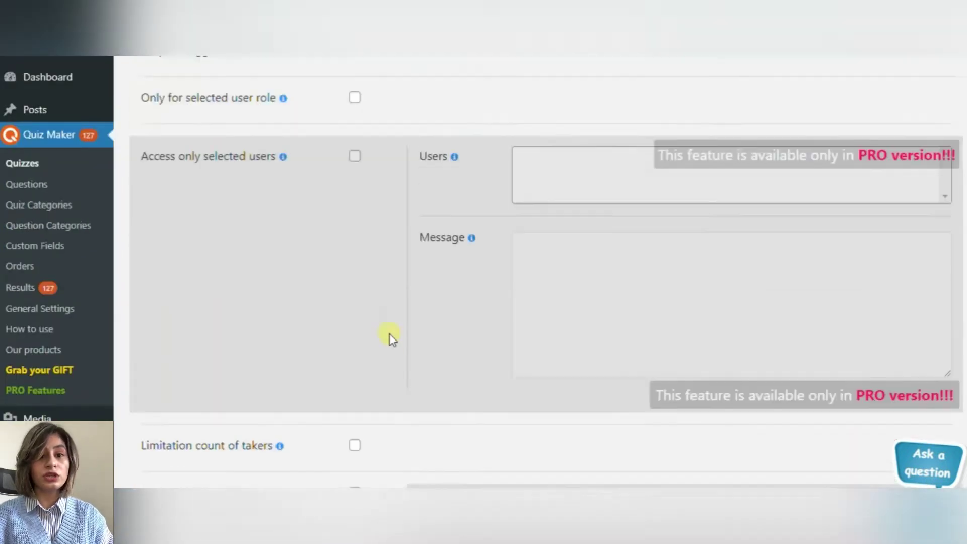
{"action": "scroll", "coordinate": [390, 334], "scroll_direction": "up", "scroll_amount": 16}
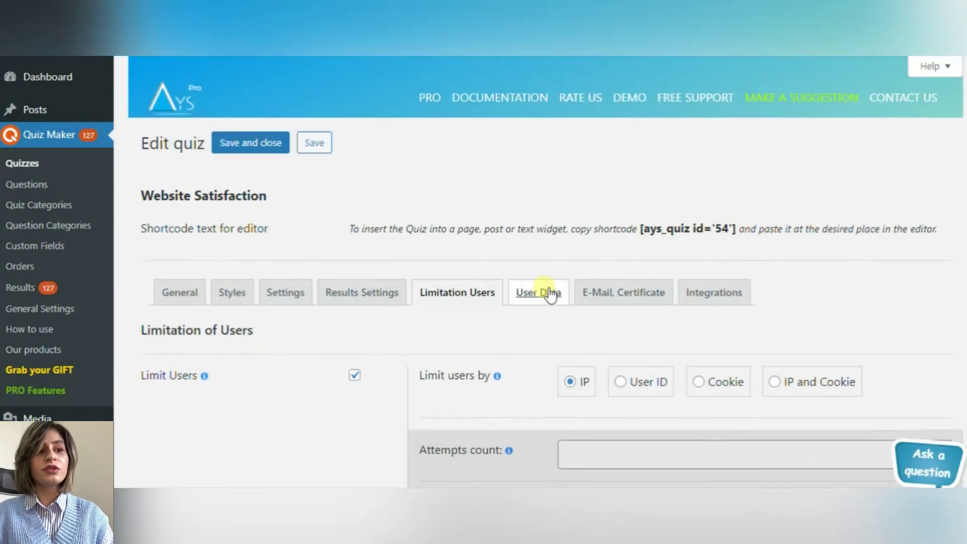
Step: Show the User Data tab and look over the User Information form options
{"action": "left_click", "coordinate": [550, 297]}
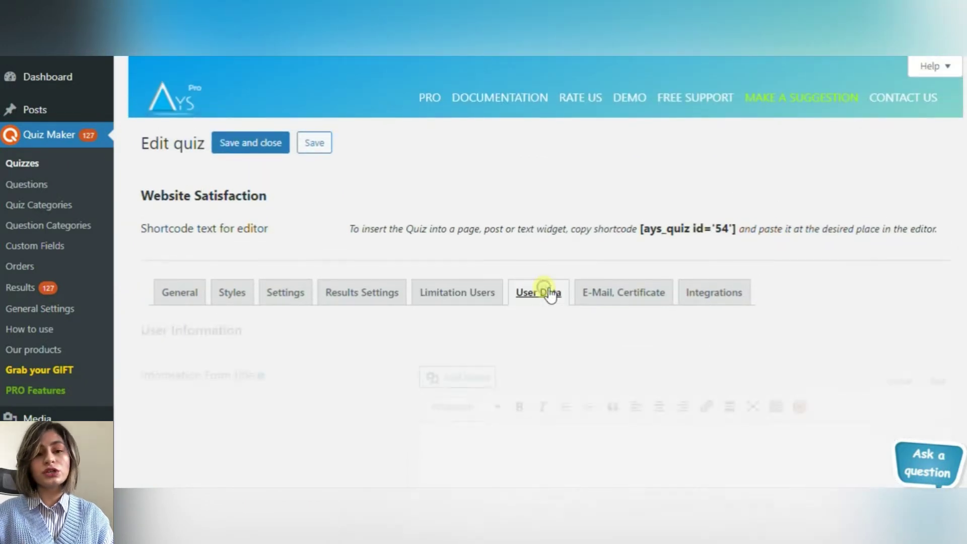
{"action": "scroll", "coordinate": [359, 345], "scroll_direction": "down", "scroll_amount": 3}
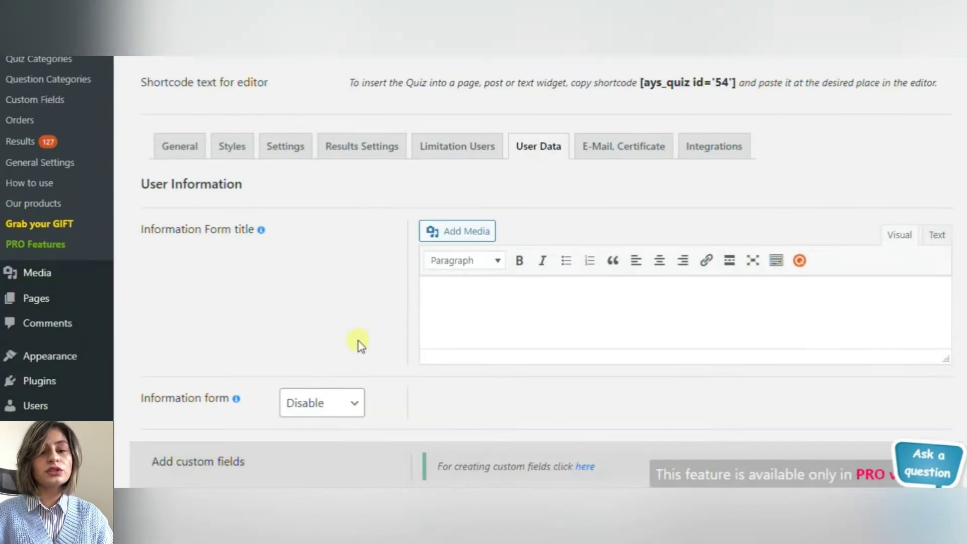
{"action": "scroll", "coordinate": [361, 345], "scroll_direction": "down", "scroll_amount": 3}
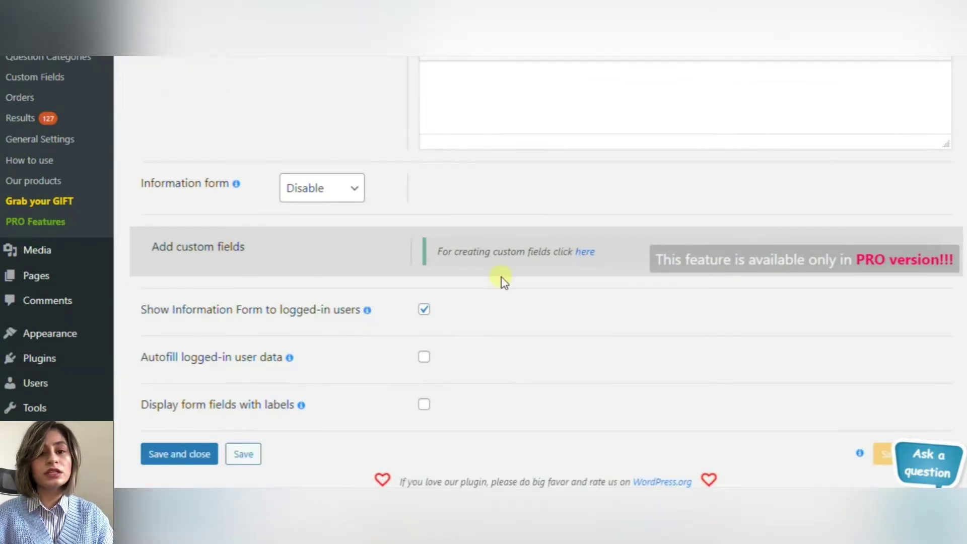
{"action": "scroll", "coordinate": [468, 327], "scroll_direction": "up", "scroll_amount": 3}
{"action": "scroll", "coordinate": [441, 359], "scroll_direction": "down", "scroll_amount": 1}
{"action": "scroll", "coordinate": [440, 355], "scroll_direction": "up", "scroll_amount": 6}
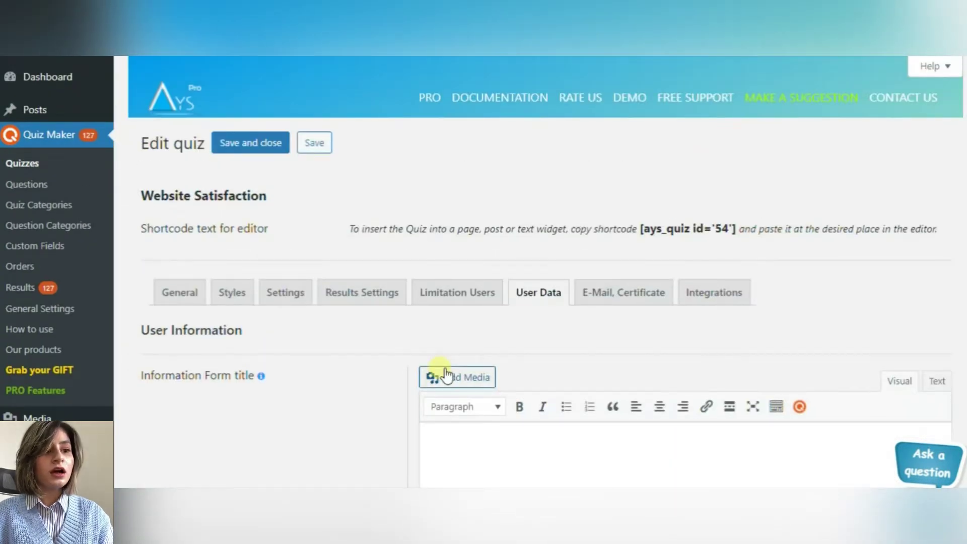
Step: Review the E-Mail, Certificate options, then save the quiz and close the editor
{"action": "left_click", "coordinate": [617, 296]}
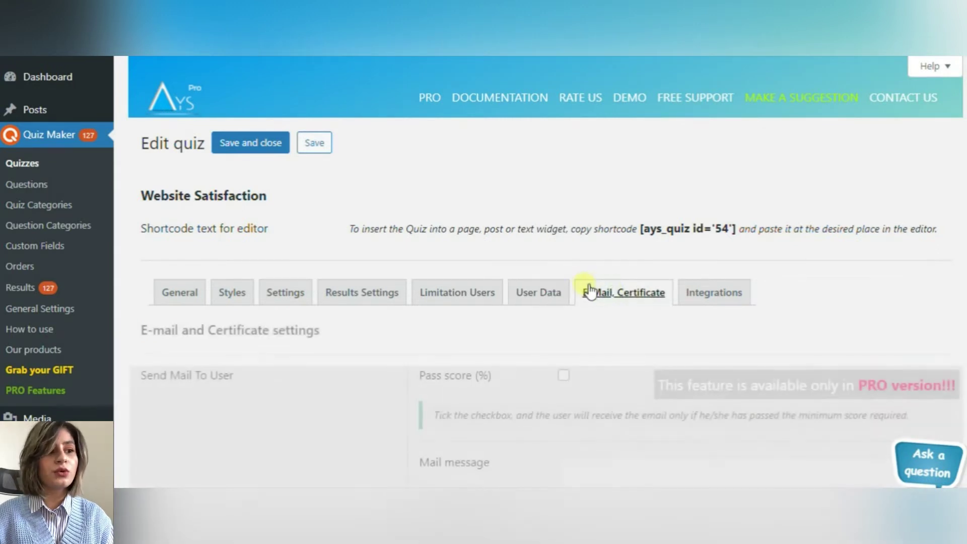
{"action": "scroll", "coordinate": [594, 315], "scroll_direction": "down", "scroll_amount": 4}
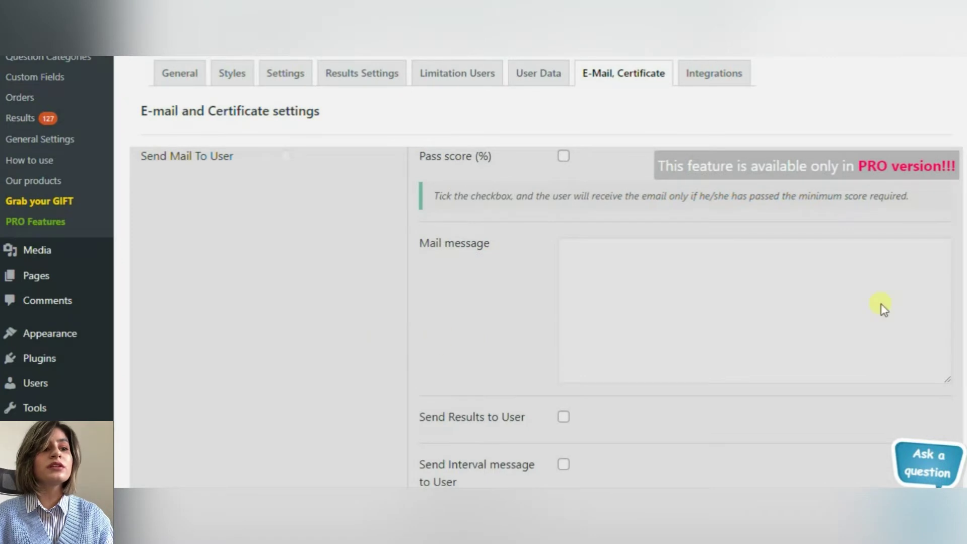
{"action": "scroll", "coordinate": [884, 308], "scroll_direction": "down", "scroll_amount": 5}
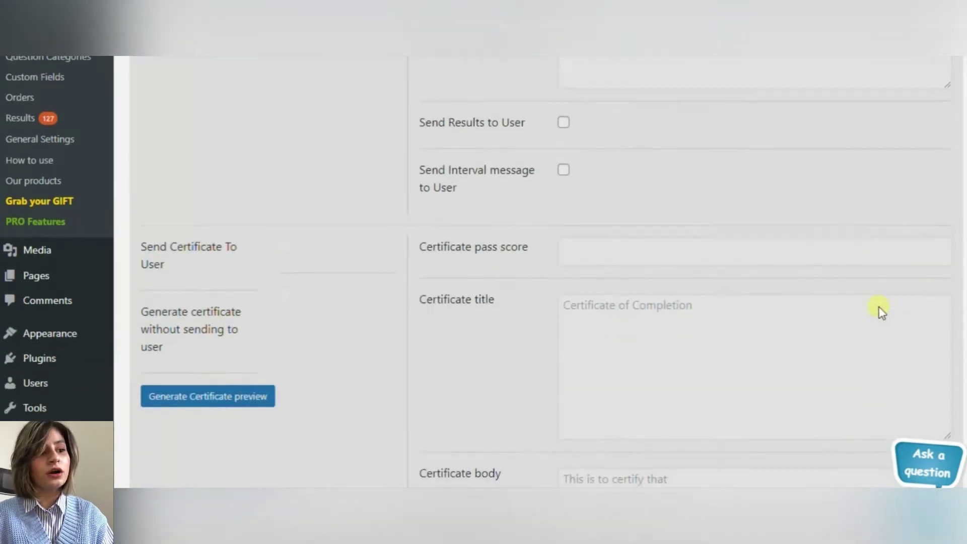
{"action": "scroll", "coordinate": [881, 312], "scroll_direction": "down", "scroll_amount": 12}
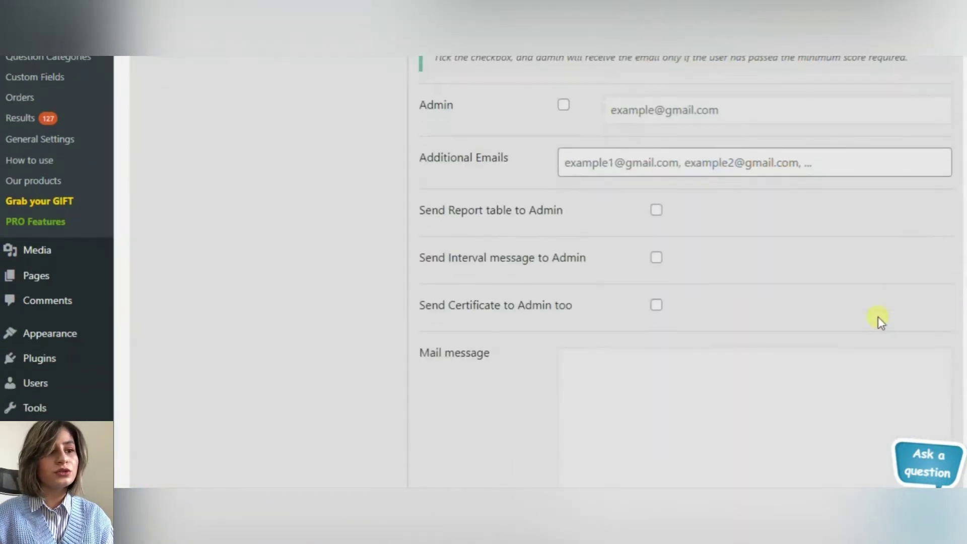
{"action": "scroll", "coordinate": [878, 317], "scroll_direction": "down", "scroll_amount": 5}
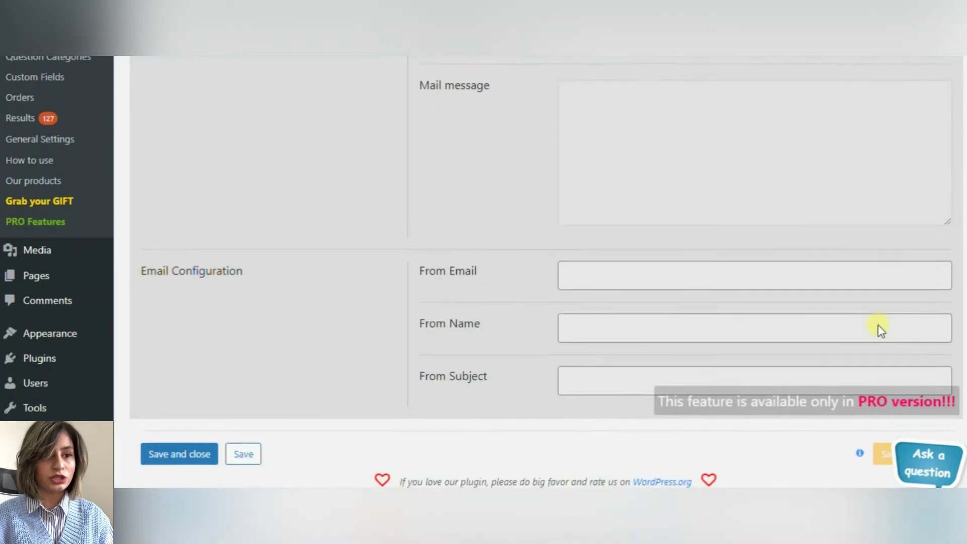
{"action": "scroll", "coordinate": [880, 330], "scroll_direction": "up", "scroll_amount": 16}
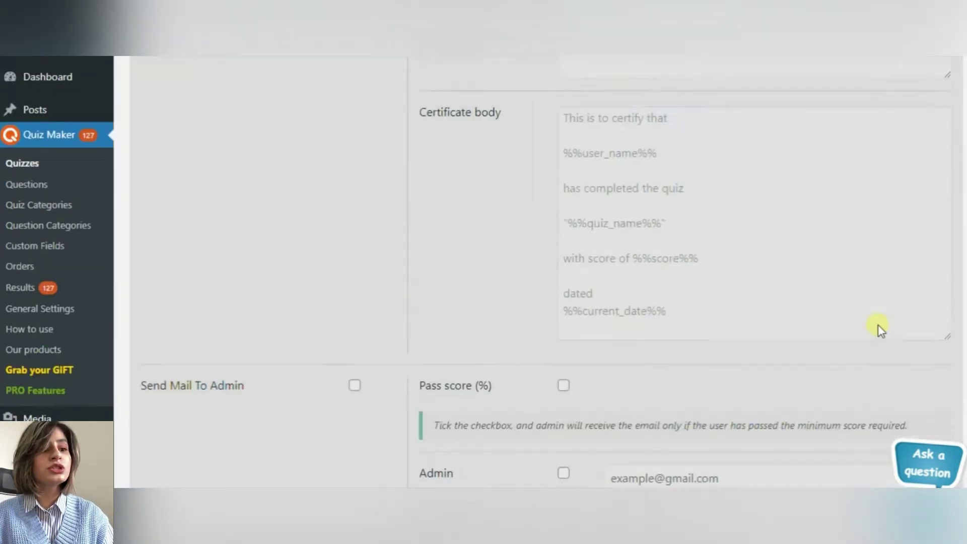
{"action": "scroll", "coordinate": [880, 331], "scroll_direction": "up", "scroll_amount": 9}
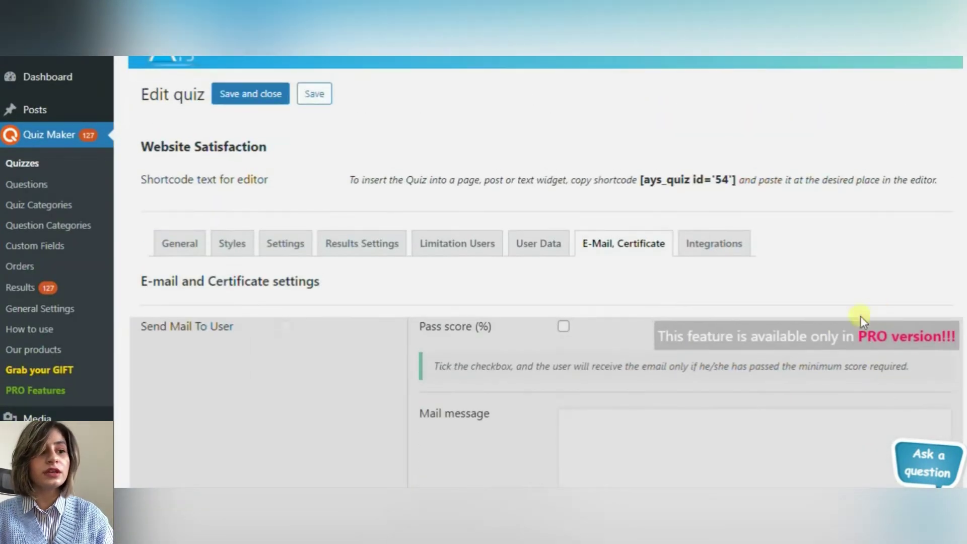
{"action": "scroll", "coordinate": [837, 351], "scroll_direction": "up", "scroll_amount": 1}
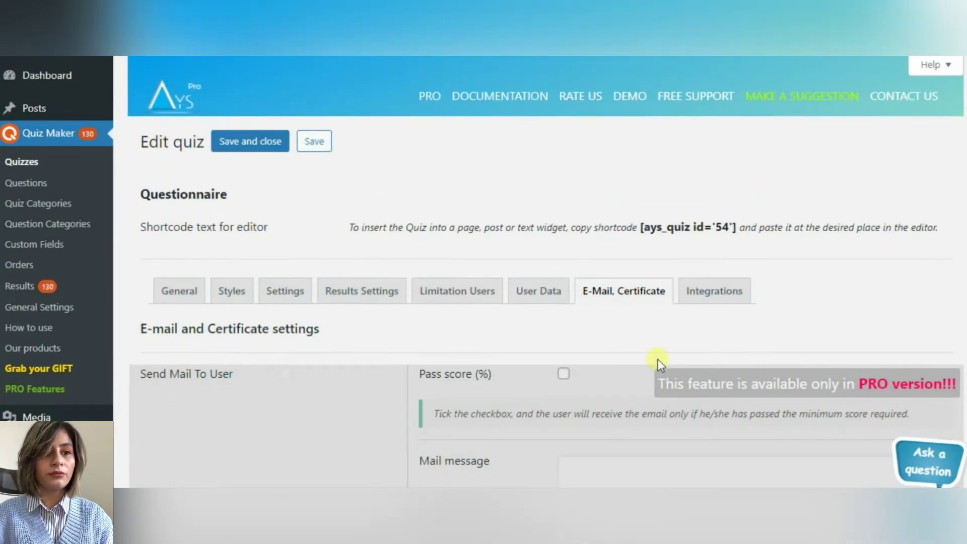
{"action": "left_click", "coordinate": [261, 143]}
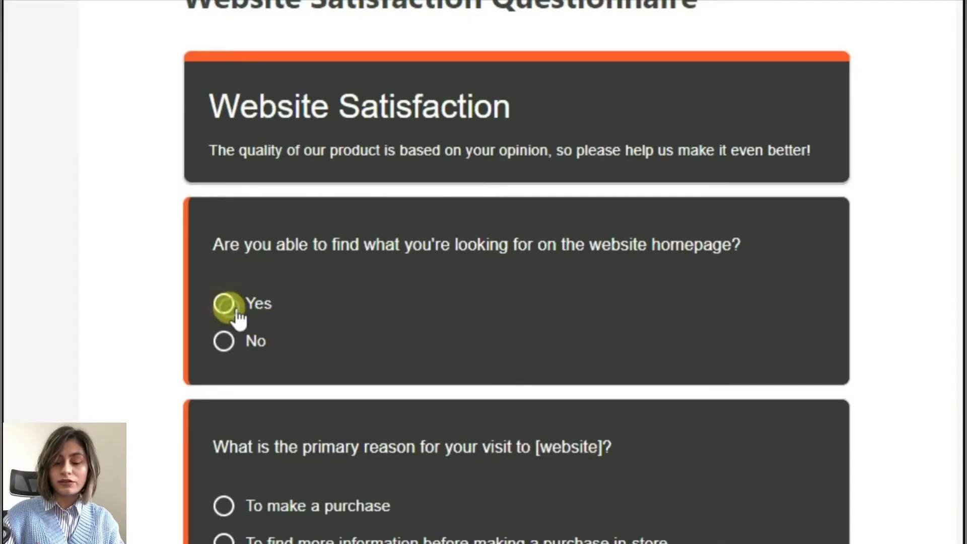
Step: Answer Yes to the homepage question and pick 'To contact customer service' as the visit reason
{"action": "left_click", "coordinate": [223, 304]}
{"action": "scroll", "coordinate": [247, 342], "scroll_direction": "down", "scroll_amount": 5}
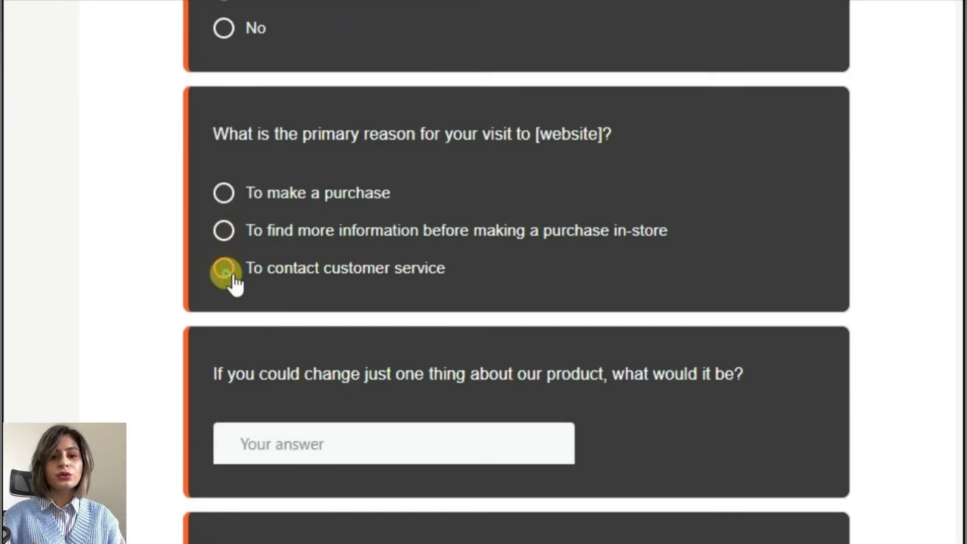
{"action": "left_click", "coordinate": [223, 268]}
{"action": "scroll", "coordinate": [241, 298], "scroll_direction": "down", "scroll_amount": 2}
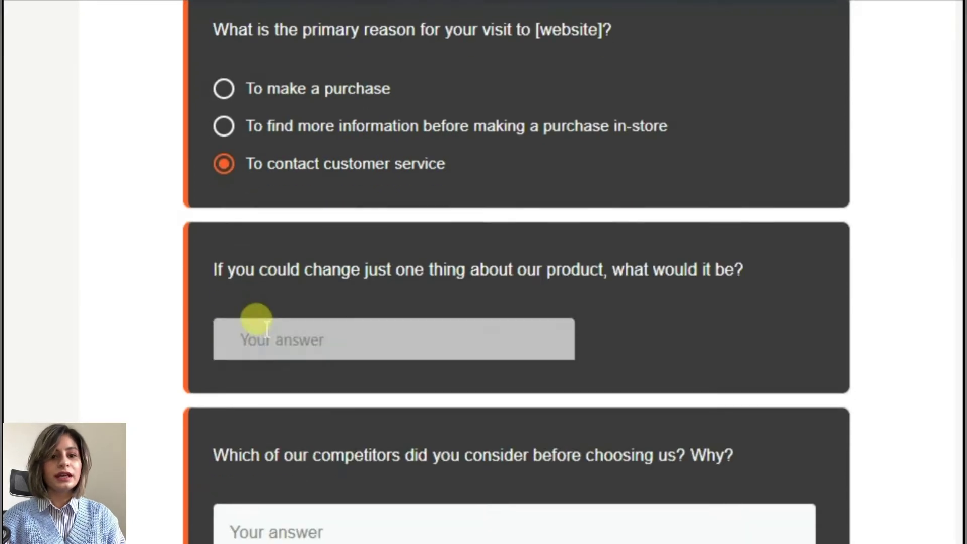
Step: Start the change-one-thing and competitors answers, then submit the questionnaire with Finish
{"action": "left_click", "coordinate": [310, 325]}
{"action": "scroll", "coordinate": [503, 368], "scroll_direction": "down", "scroll_amount": 2}
{"action": "scroll", "coordinate": [503, 368], "scroll_direction": "up", "scroll_amount": 2}
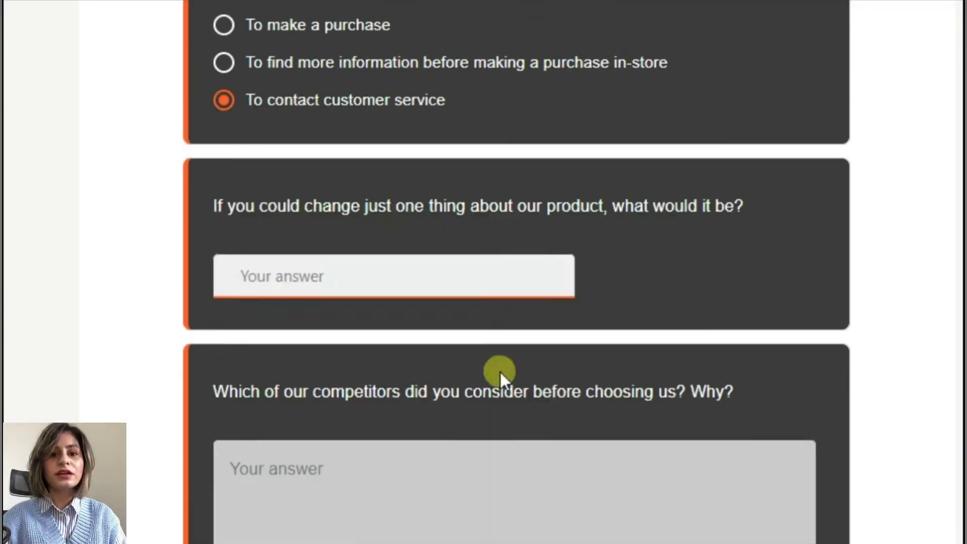
{"action": "left_click", "coordinate": [321, 529]}
{"action": "scroll", "coordinate": [328, 533], "scroll_direction": "down", "scroll_amount": 2}
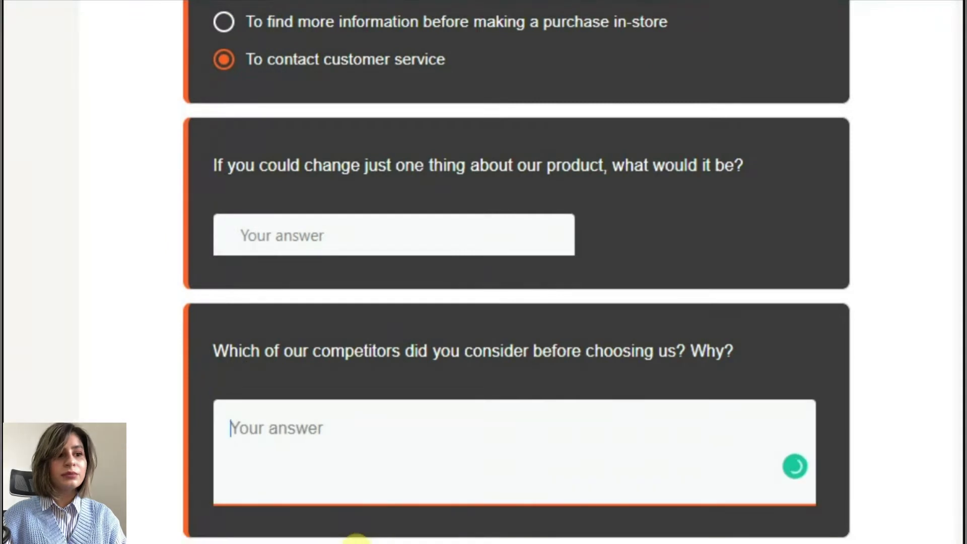
{"action": "scroll", "coordinate": [233, 466], "scroll_direction": "down", "scroll_amount": 4}
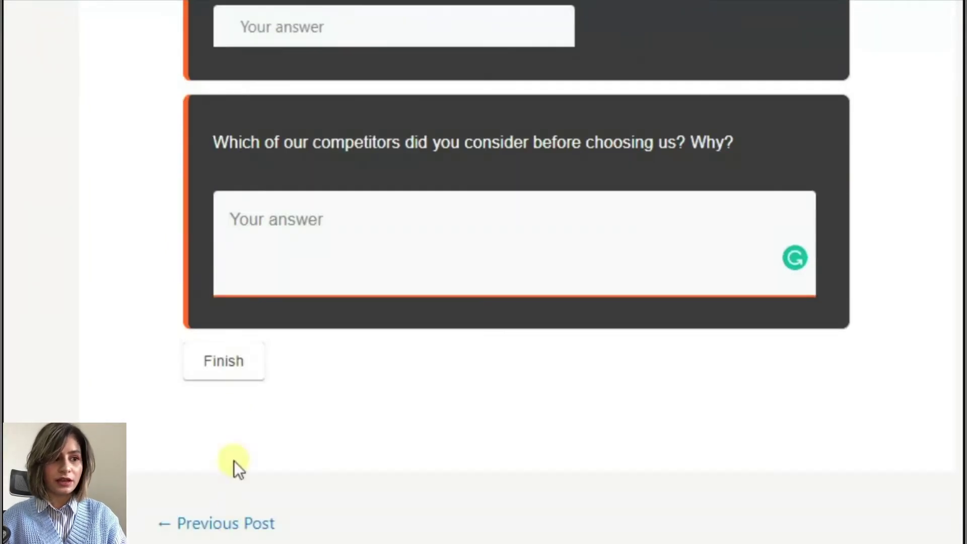
{"action": "left_click", "coordinate": [231, 370]}
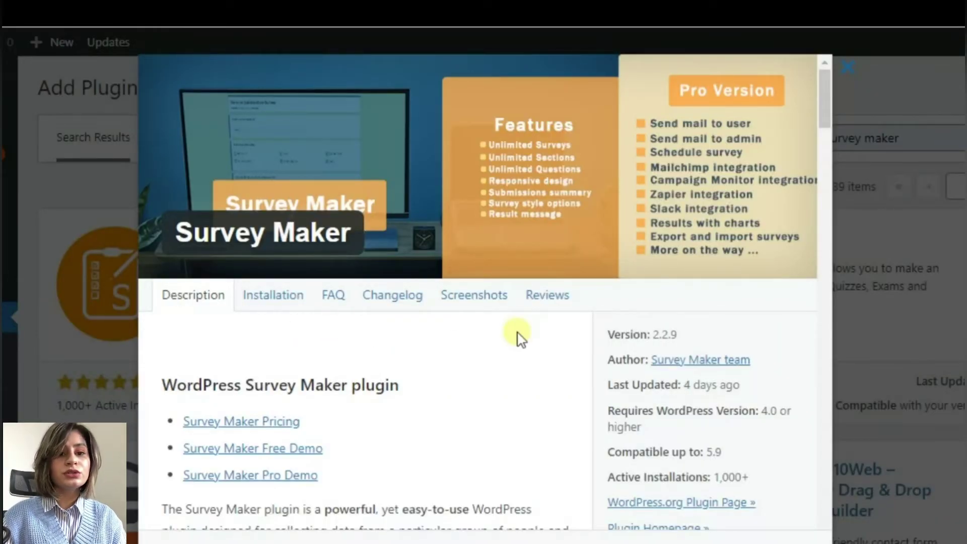
Step: Scroll through the Survey Maker plugin's description in its details window
{"action": "scroll", "coordinate": [518, 335], "scroll_direction": "down", "scroll_amount": 5}
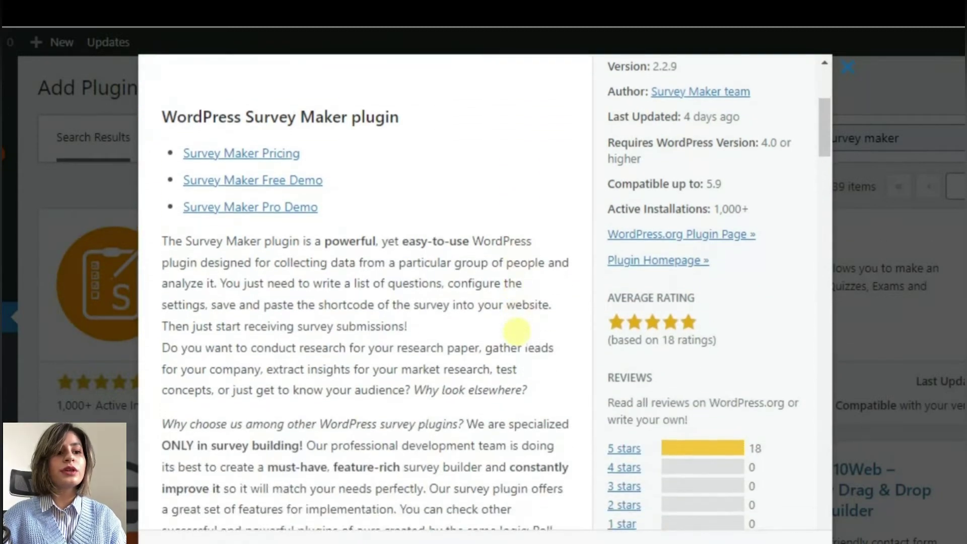
{"action": "scroll", "coordinate": [518, 329], "scroll_direction": "up", "scroll_amount": 2}
{"action": "scroll", "coordinate": [517, 330], "scroll_direction": "down", "scroll_amount": 10}
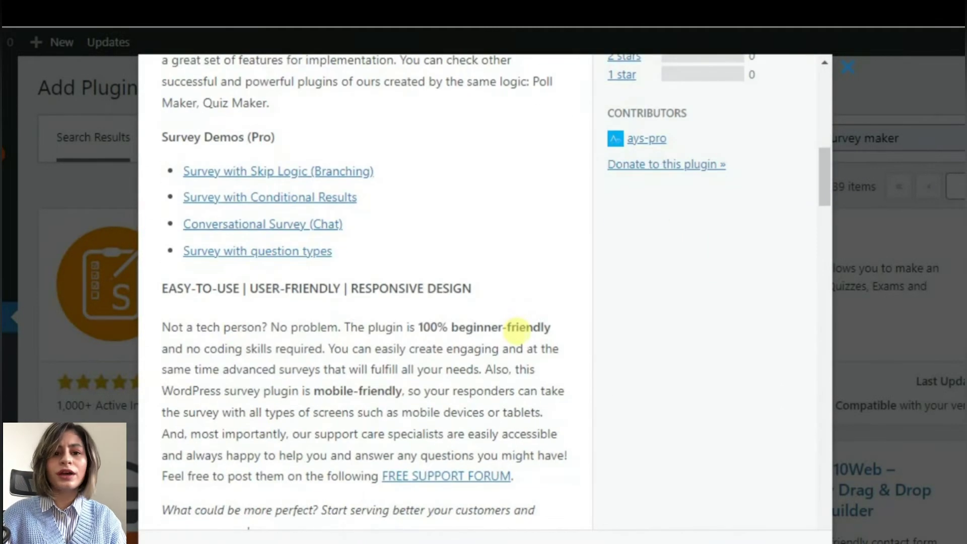
{"action": "scroll", "coordinate": [517, 331], "scroll_direction": "up", "scroll_amount": 2}
{"action": "scroll", "coordinate": [519, 333], "scroll_direction": "down", "scroll_amount": 12}
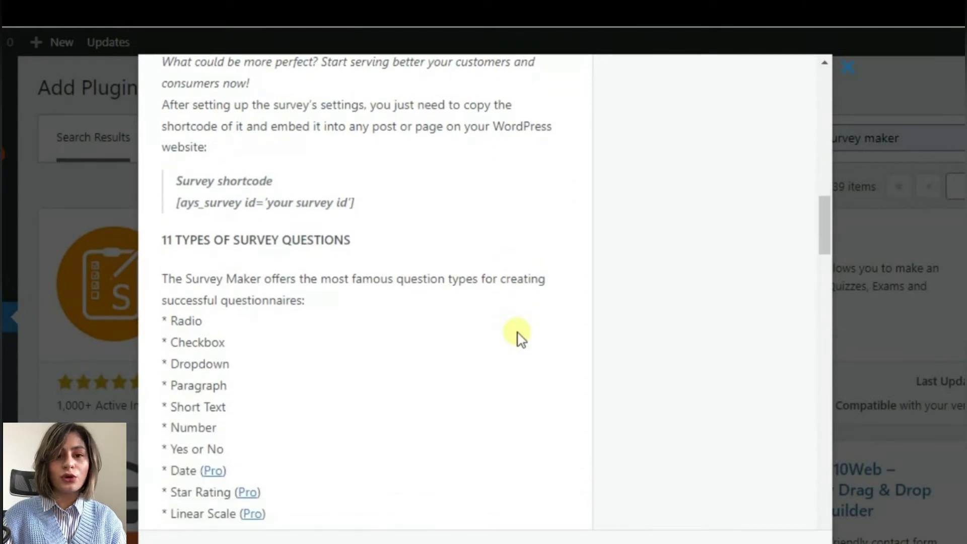
{"action": "scroll", "coordinate": [518, 333], "scroll_direction": "down", "scroll_amount": 10}
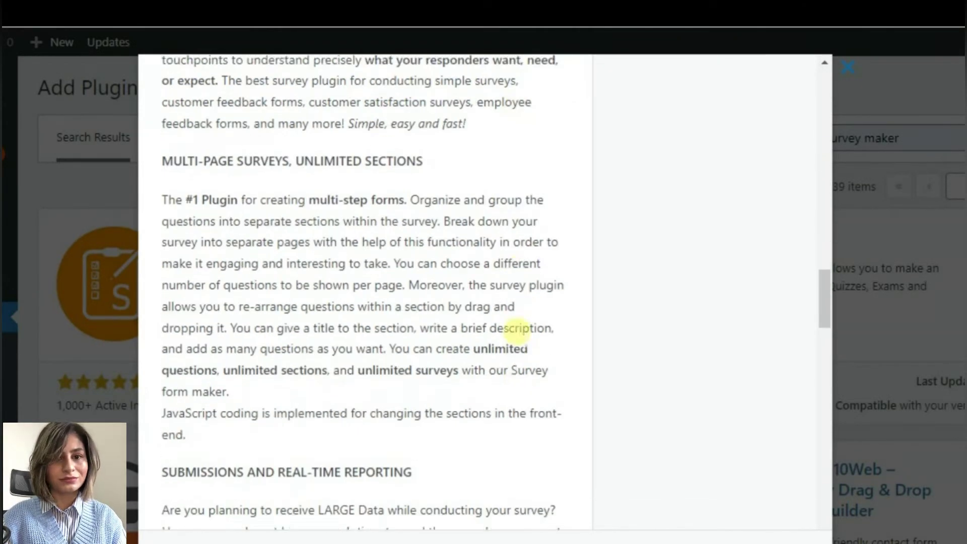
{"action": "scroll", "coordinate": [519, 329], "scroll_direction": "down", "scroll_amount": 10}
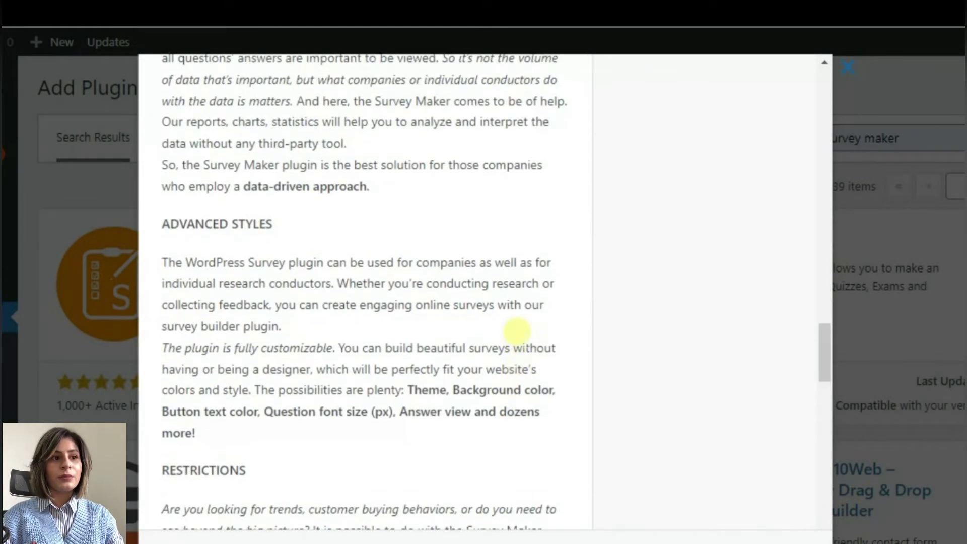
{"action": "scroll", "coordinate": [517, 334], "scroll_direction": "down", "scroll_amount": 6}
{"action": "scroll", "coordinate": [517, 330], "scroll_direction": "up", "scroll_amount": 4}
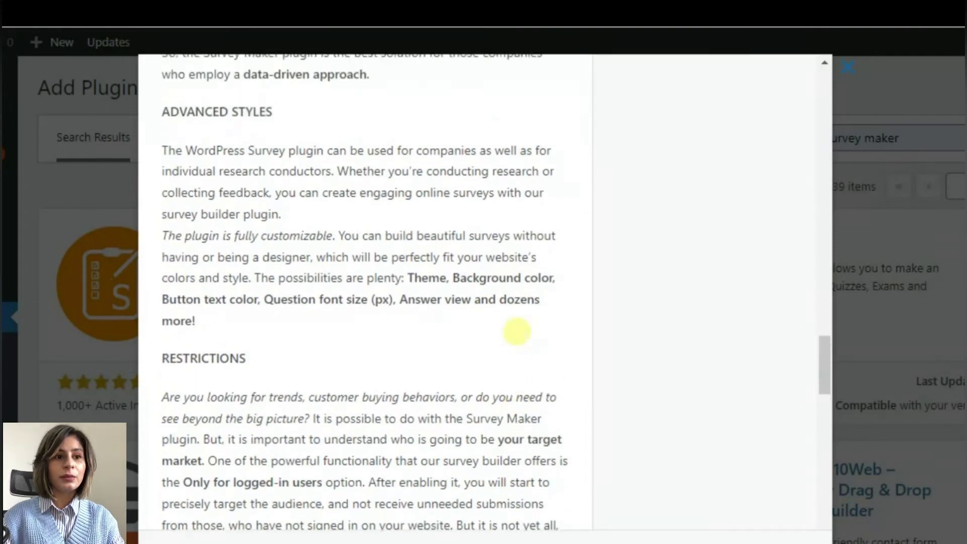
{"action": "scroll", "coordinate": [518, 330], "scroll_direction": "up", "scroll_amount": 15}
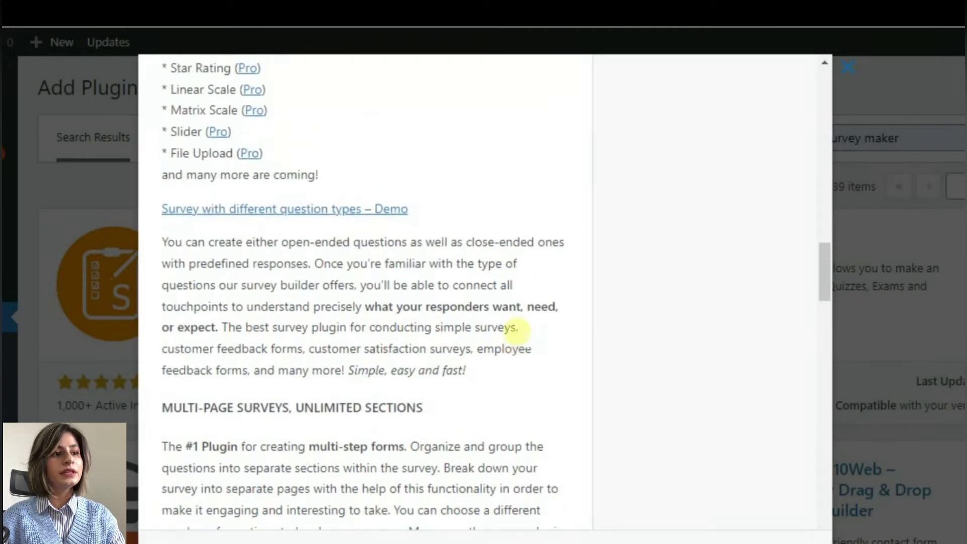
{"action": "scroll", "coordinate": [517, 331], "scroll_direction": "up", "scroll_amount": 15}
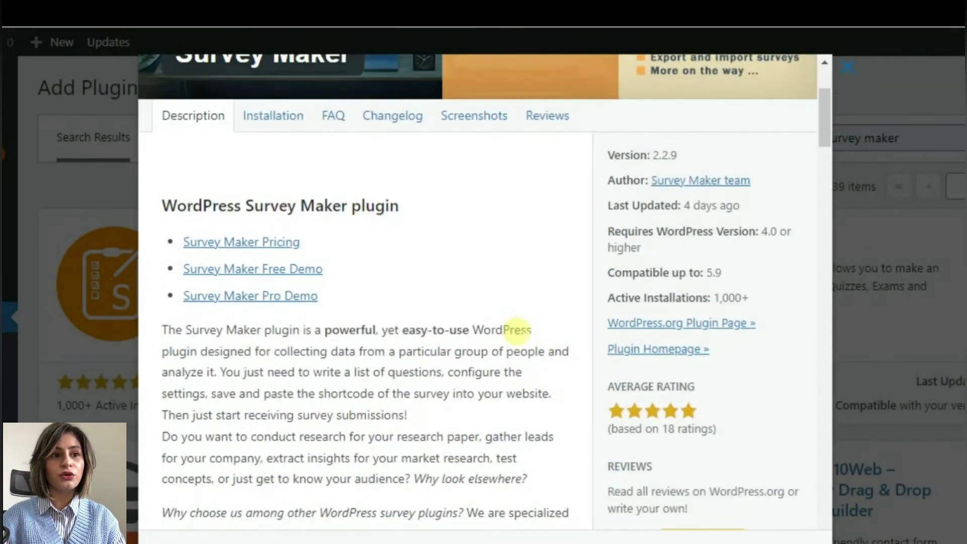
{"action": "scroll", "coordinate": [517, 329], "scroll_direction": "up", "scroll_amount": 4}
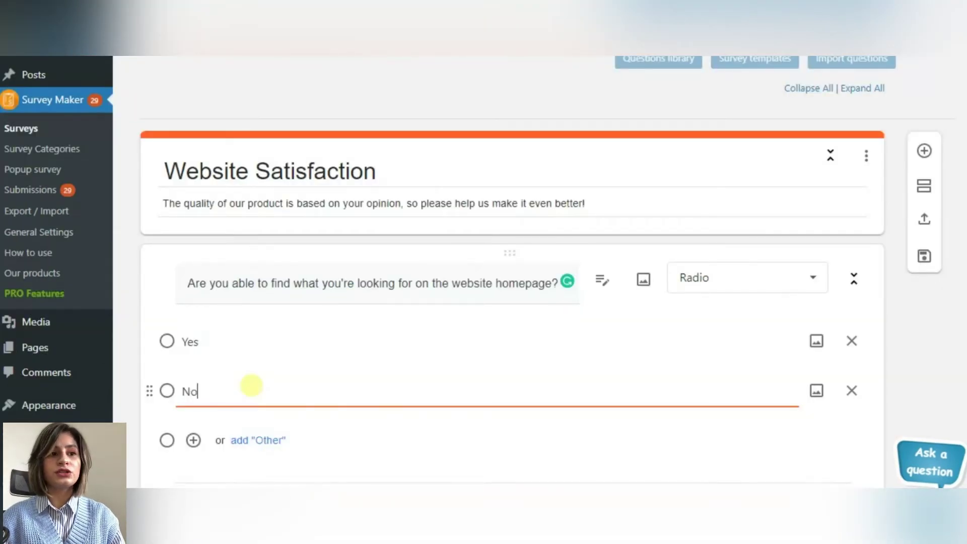
{"action": "scroll", "coordinate": [820, 216], "scroll_direction": "down", "scroll_amount": 2}
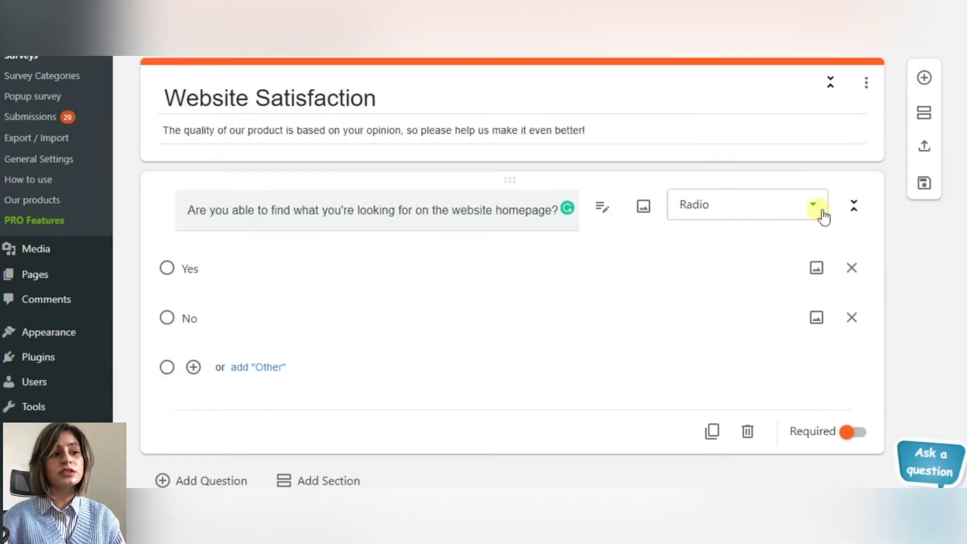
{"action": "left_click", "coordinate": [822, 216]}
{"action": "scroll", "coordinate": [781, 274], "scroll_direction": "down", "scroll_amount": 3}
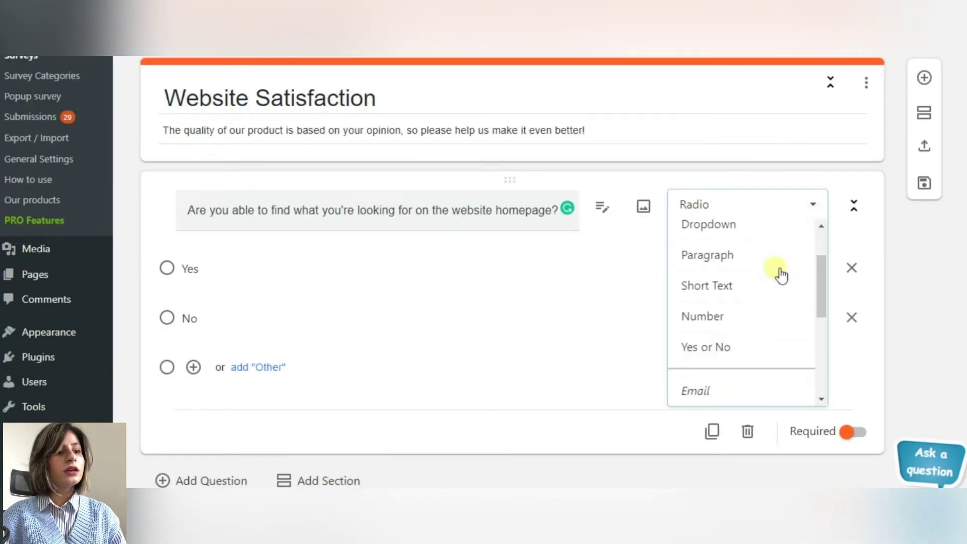
{"action": "scroll", "coordinate": [780, 276], "scroll_direction": "down", "scroll_amount": 3}
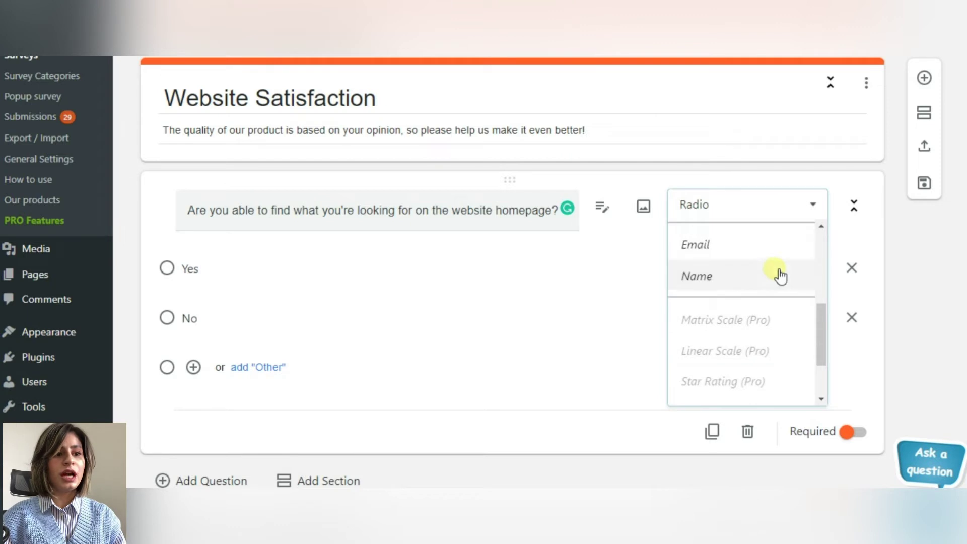
{"action": "scroll", "coordinate": [777, 275], "scroll_direction": "up", "scroll_amount": 2}
{"action": "scroll", "coordinate": [777, 274], "scroll_direction": "down", "scroll_amount": 3}
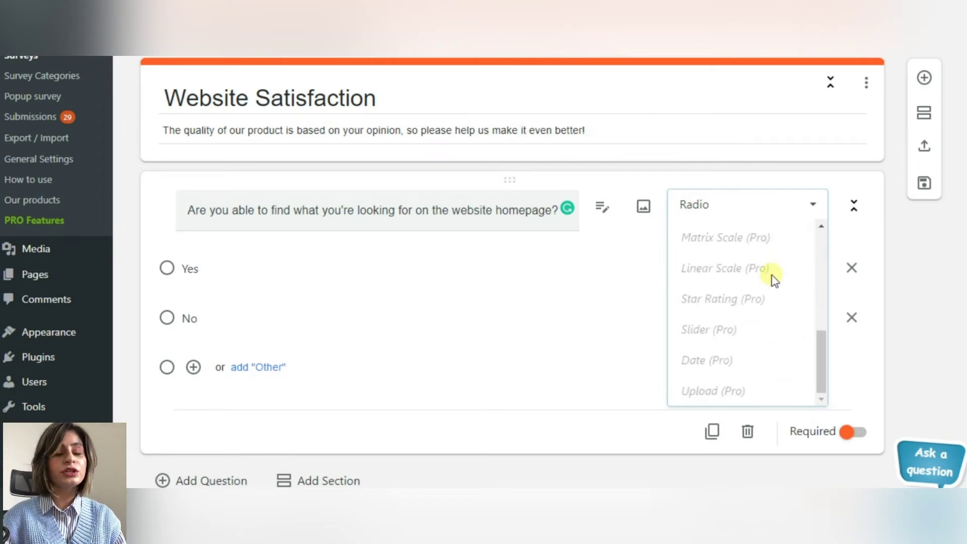
{"action": "scroll", "coordinate": [771, 282], "scroll_direction": "down", "scroll_amount": 2}
{"action": "scroll", "coordinate": [770, 279], "scroll_direction": "up", "scroll_amount": 6}
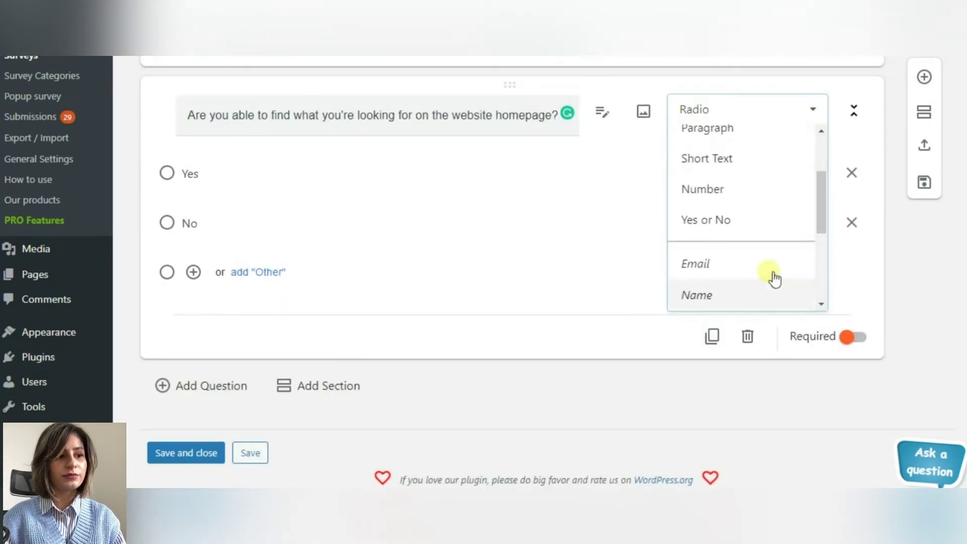
{"action": "scroll", "coordinate": [773, 277], "scroll_direction": "up", "scroll_amount": 2}
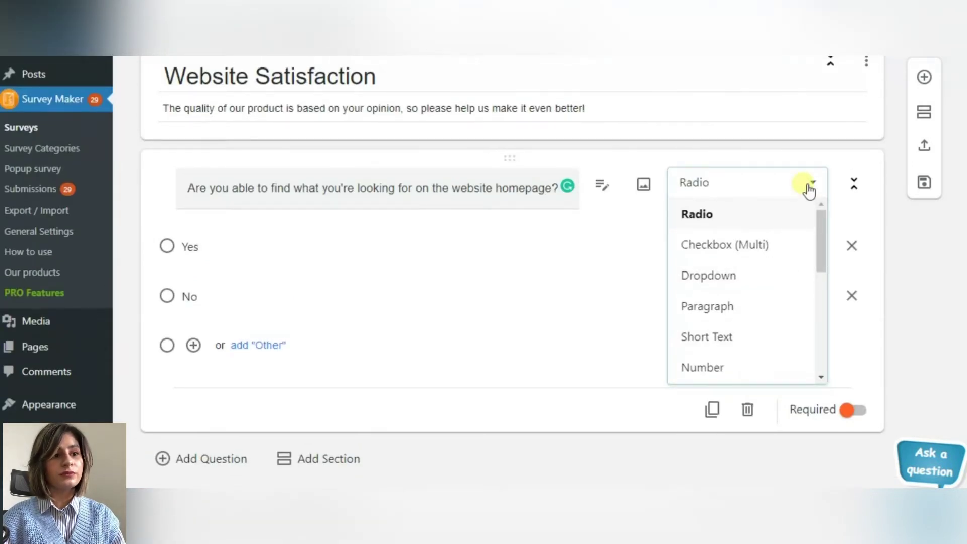
{"action": "left_click", "coordinate": [810, 183]}
{"action": "scroll", "coordinate": [473, 317], "scroll_direction": "down", "scroll_amount": 2}
Step: Add an untitled second section with a blank question below the homepage Yes/No question
{"action": "scroll", "coordinate": [473, 317], "scroll_direction": "up", "scroll_amount": 1}
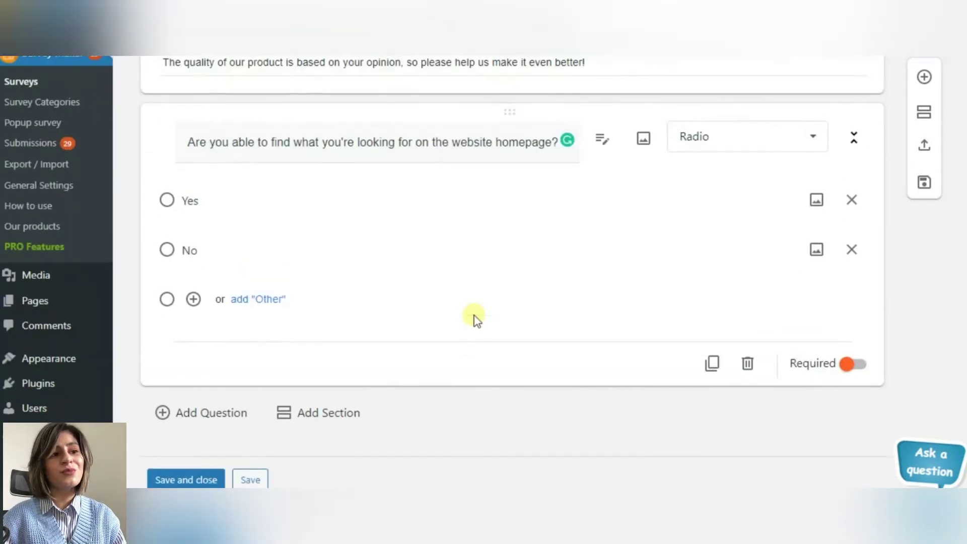
{"action": "scroll", "coordinate": [394, 397], "scroll_direction": "down", "scroll_amount": 1}
{"action": "left_click", "coordinate": [345, 389]}
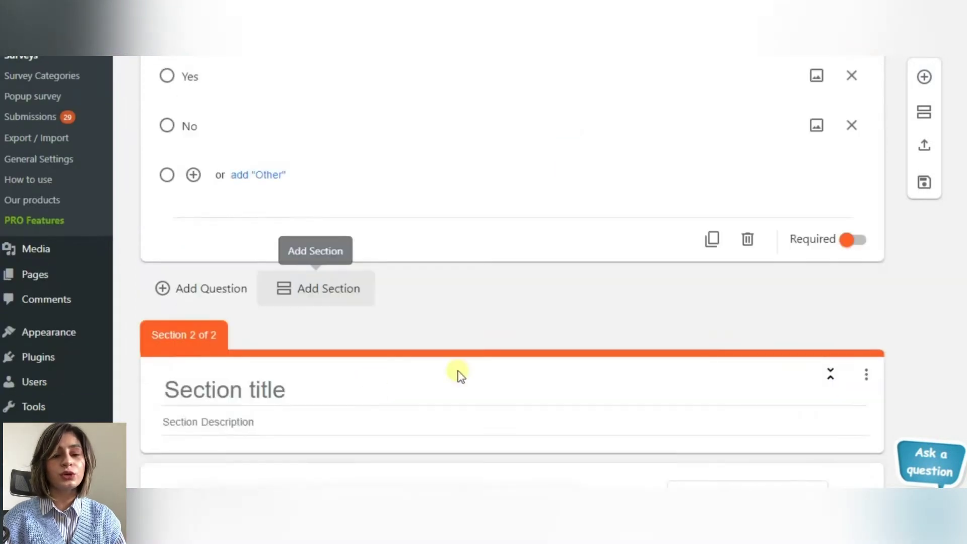
{"action": "scroll", "coordinate": [538, 375], "scroll_direction": "down", "scroll_amount": 2}
{"action": "scroll", "coordinate": [538, 375], "scroll_direction": "up", "scroll_amount": 2}
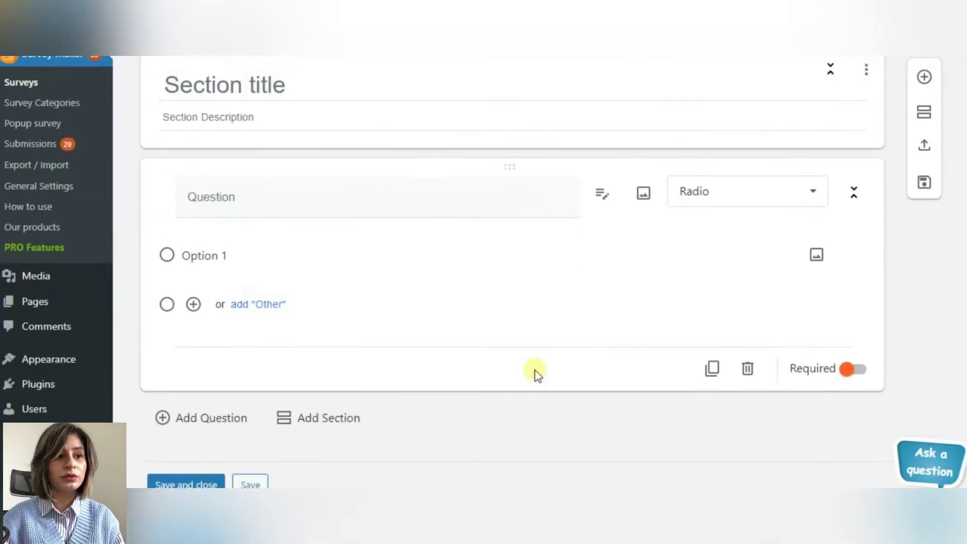
{"action": "scroll", "coordinate": [538, 375], "scroll_direction": "up", "scroll_amount": 4}
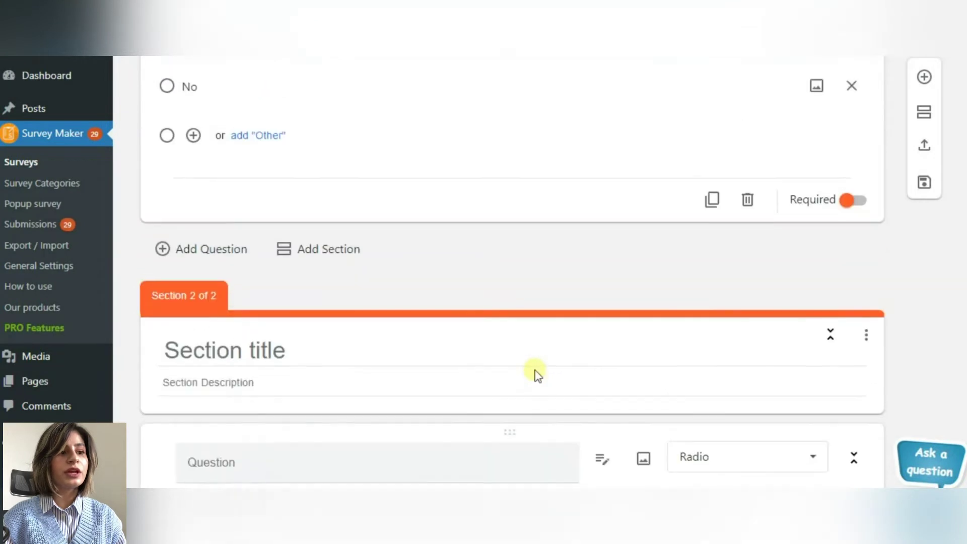
{"action": "scroll", "coordinate": [538, 375], "scroll_direction": "up", "scroll_amount": 4}
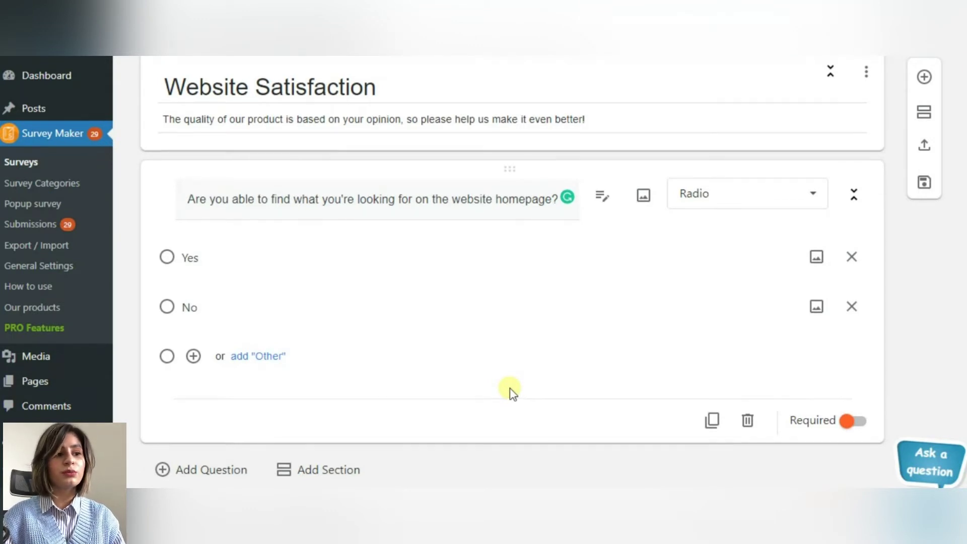
{"action": "scroll", "coordinate": [509, 390], "scroll_direction": "up", "scroll_amount": 1}
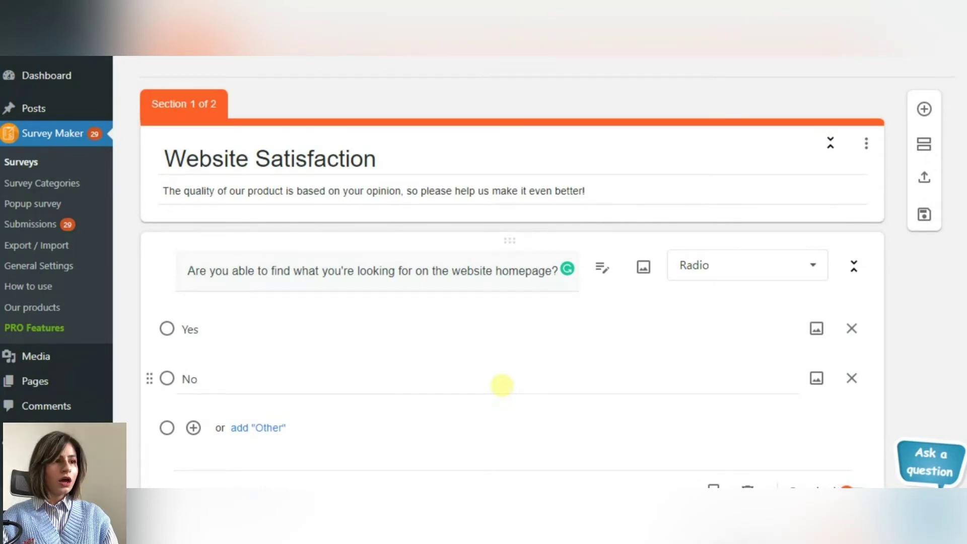
{"action": "scroll", "coordinate": [502, 385], "scroll_direction": "down", "scroll_amount": 2}
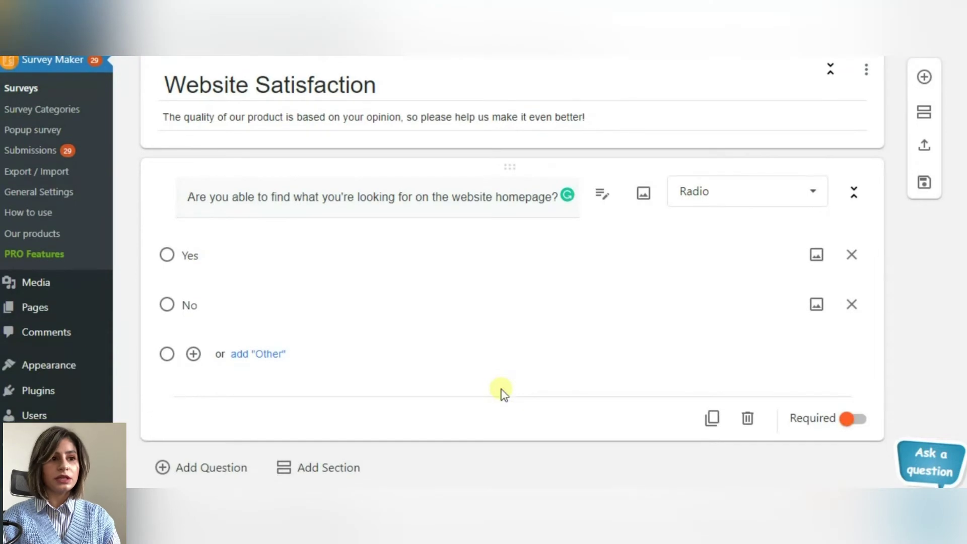
{"action": "scroll", "coordinate": [604, 164], "scroll_direction": "up", "scroll_amount": 5}
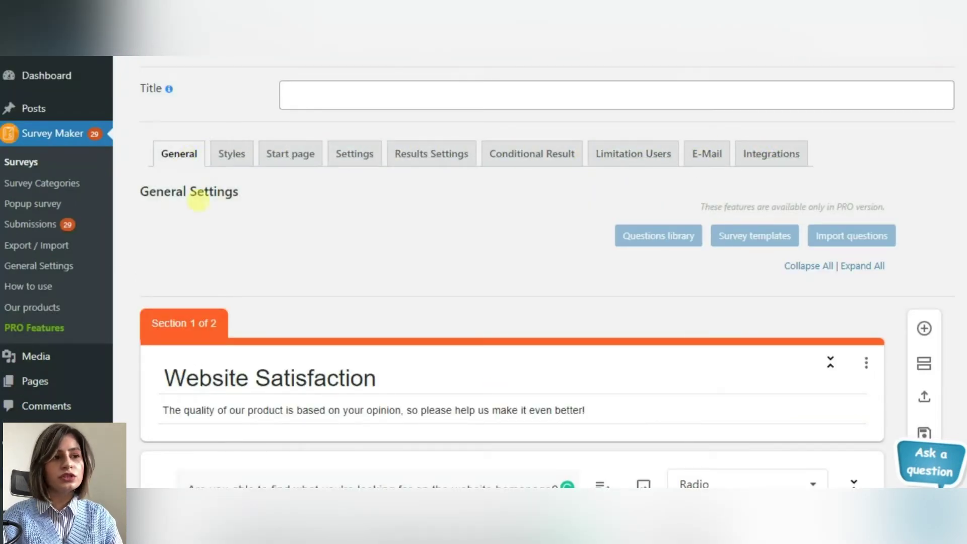
{"action": "left_click", "coordinate": [249, 159]}
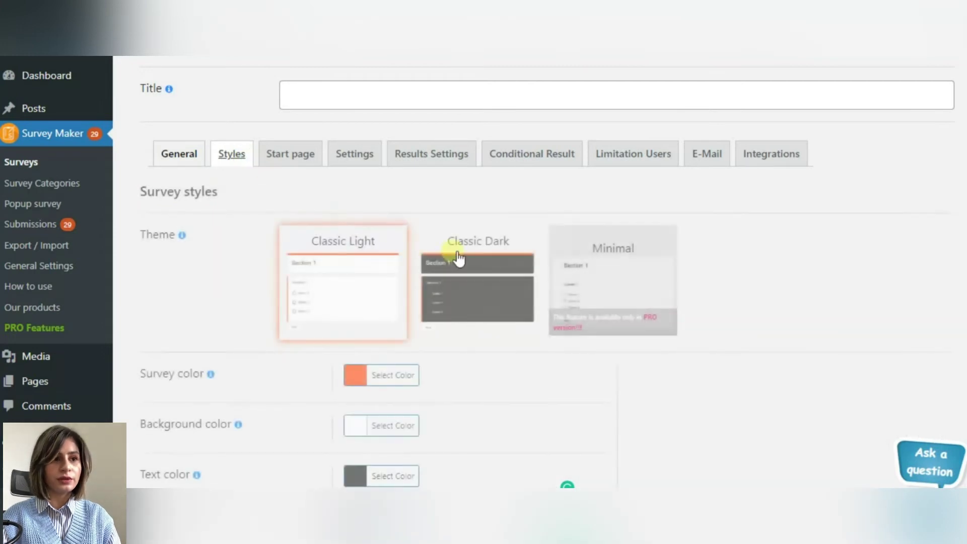
{"action": "scroll", "coordinate": [722, 262], "scroll_direction": "down", "scroll_amount": 1}
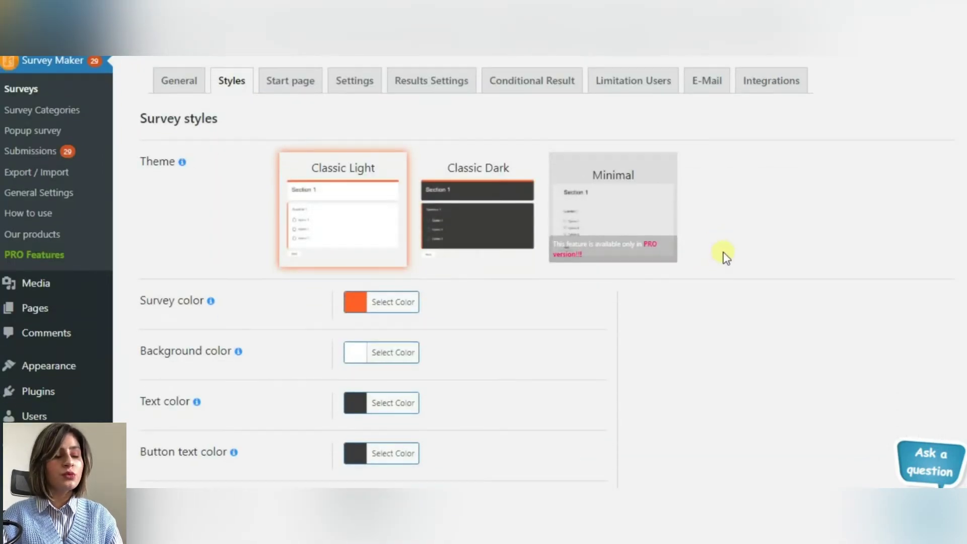
{"action": "scroll", "coordinate": [725, 256], "scroll_direction": "down", "scroll_amount": 1}
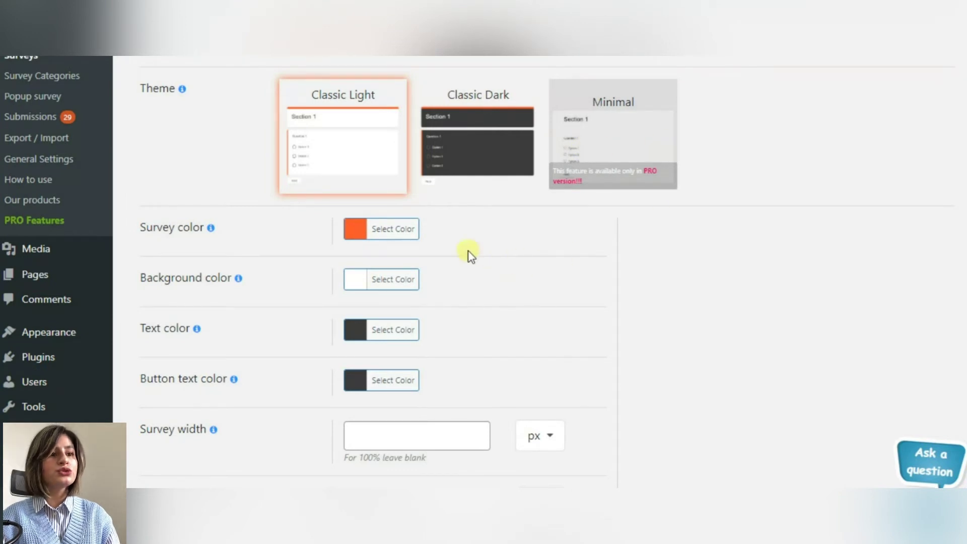
{"action": "scroll", "coordinate": [243, 285], "scroll_direction": "down", "scroll_amount": 1}
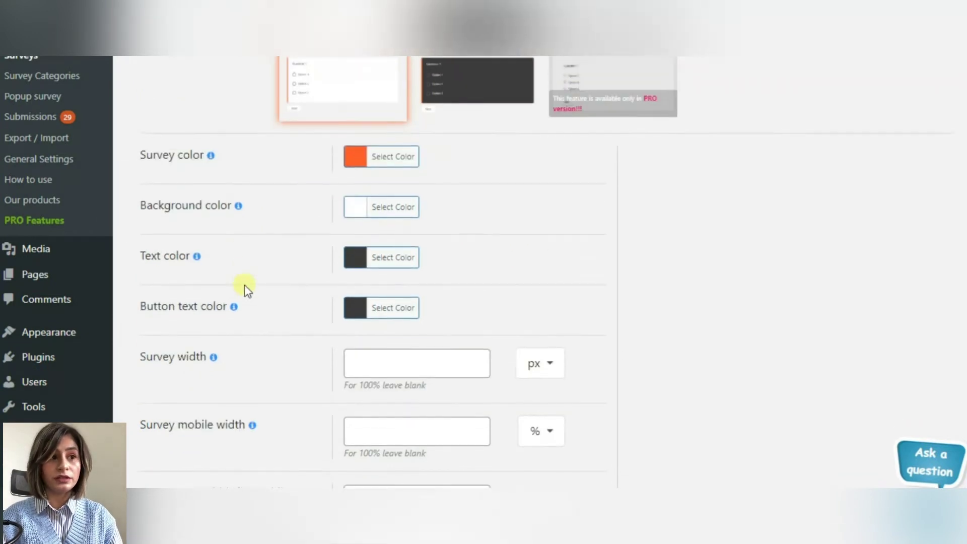
{"action": "scroll", "coordinate": [245, 286], "scroll_direction": "down", "scroll_amount": 2}
{"action": "scroll", "coordinate": [642, 252], "scroll_direction": "down", "scroll_amount": 1}
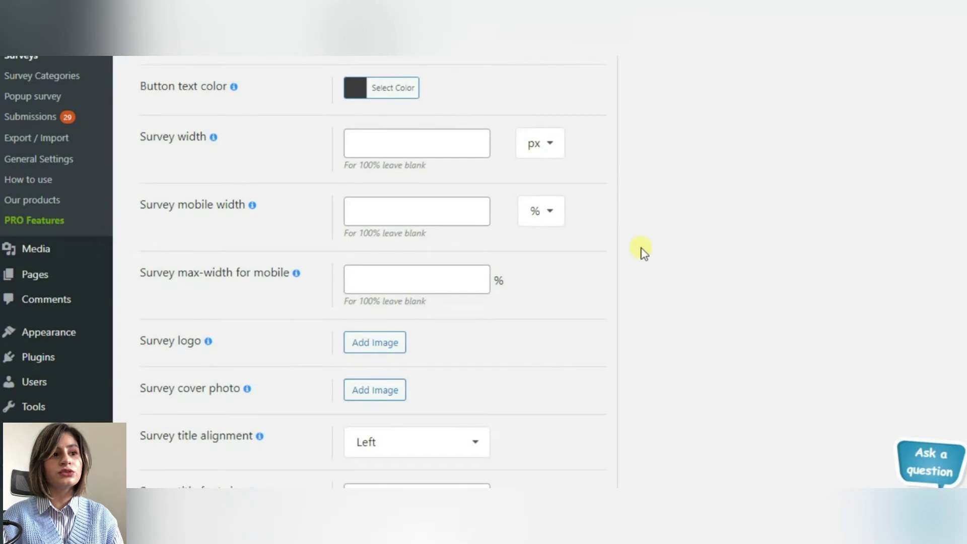
{"action": "scroll", "coordinate": [574, 260], "scroll_direction": "down", "scroll_amount": 3}
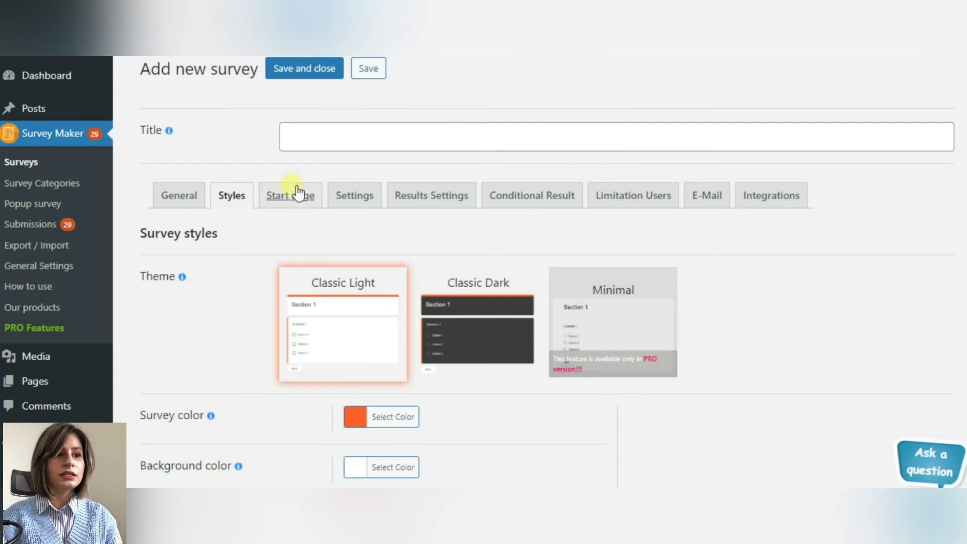
Step: Review the Start page tab's title, description and style options, with Enable start page ticked
{"action": "left_click", "coordinate": [297, 196]}
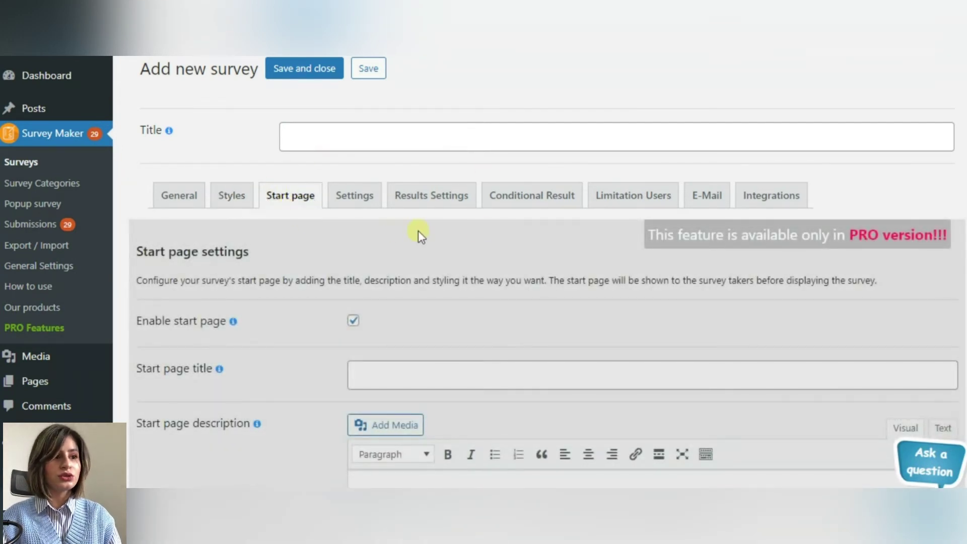
{"action": "scroll", "coordinate": [490, 225], "scroll_direction": "down", "scroll_amount": 1}
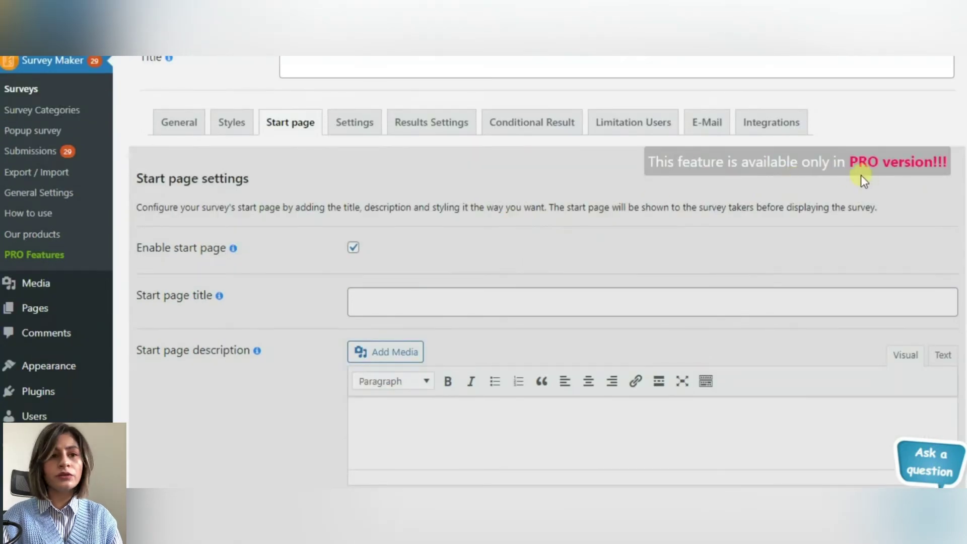
{"action": "scroll", "coordinate": [859, 177], "scroll_direction": "down", "scroll_amount": 1}
{"action": "scroll", "coordinate": [859, 176], "scroll_direction": "up", "scroll_amount": 1}
{"action": "scroll", "coordinate": [858, 176], "scroll_direction": "down", "scroll_amount": 2}
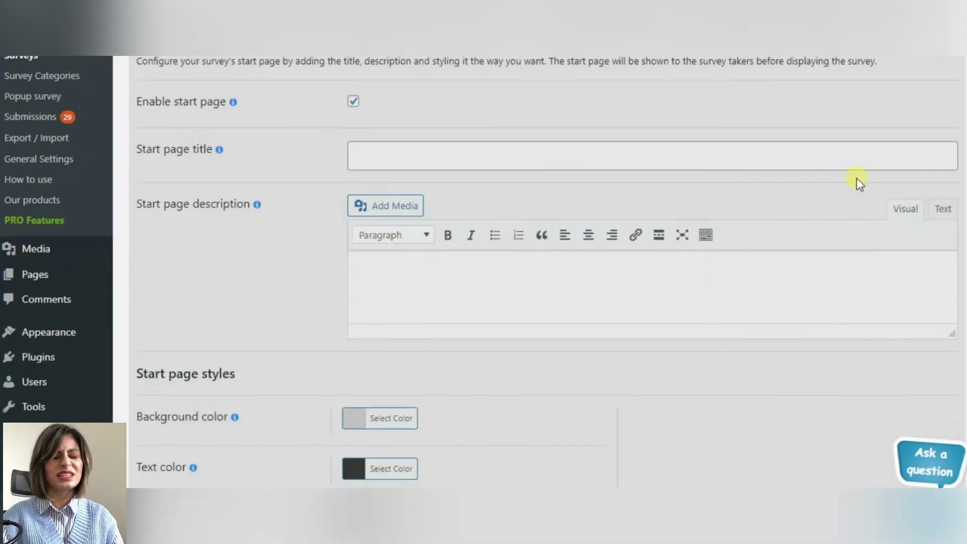
{"action": "scroll", "coordinate": [856, 177], "scroll_direction": "down", "scroll_amount": 2}
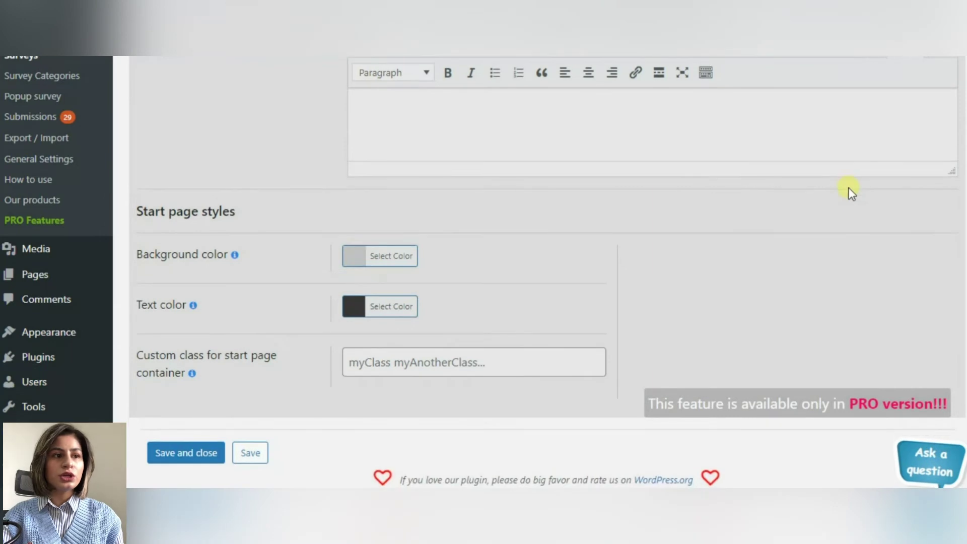
{"action": "scroll", "coordinate": [850, 192], "scroll_direction": "up", "scroll_amount": 6}
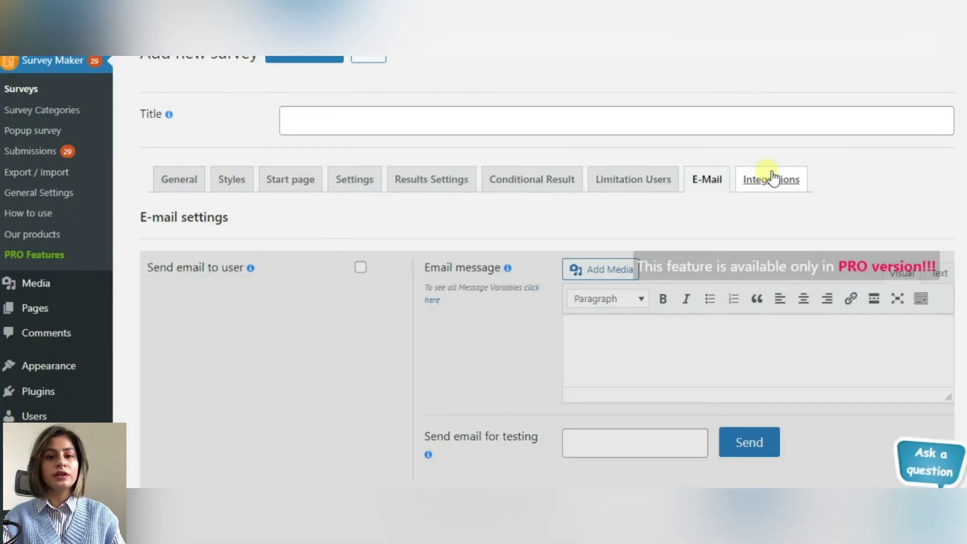
Step: Look through the MailChimp, Campaign Monitor, Zapier, Slack and other integration sections
{"action": "left_click", "coordinate": [772, 178]}
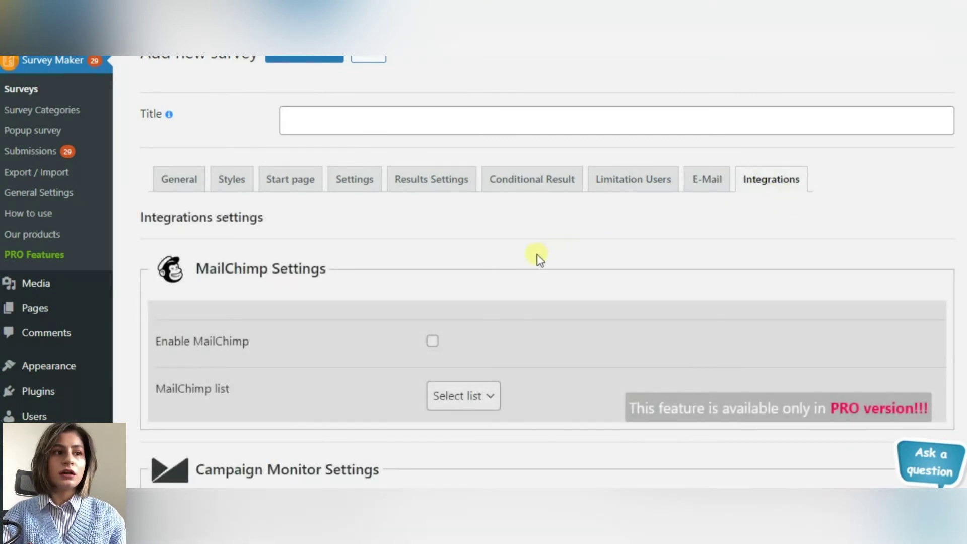
{"action": "scroll", "coordinate": [494, 244], "scroll_direction": "down", "scroll_amount": 4}
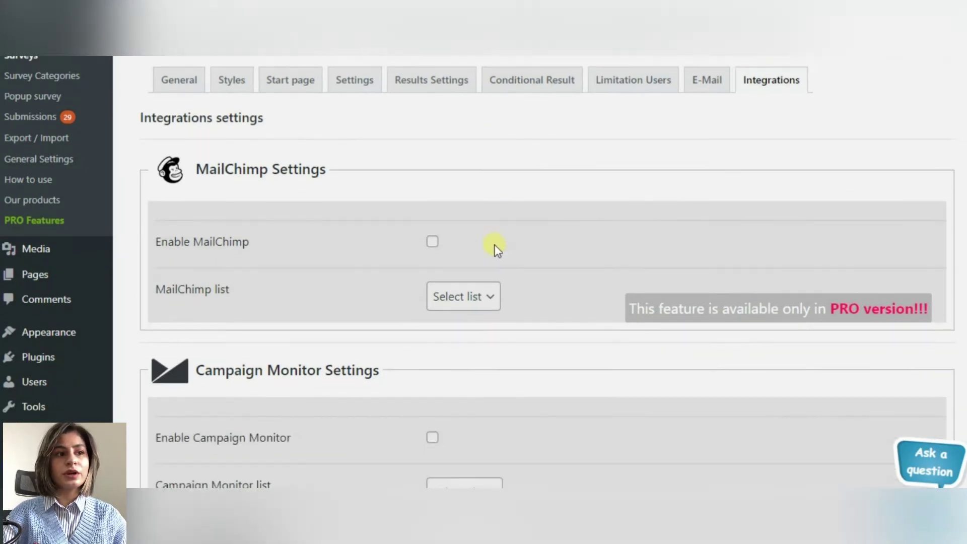
{"action": "scroll", "coordinate": [494, 247], "scroll_direction": "down", "scroll_amount": 5}
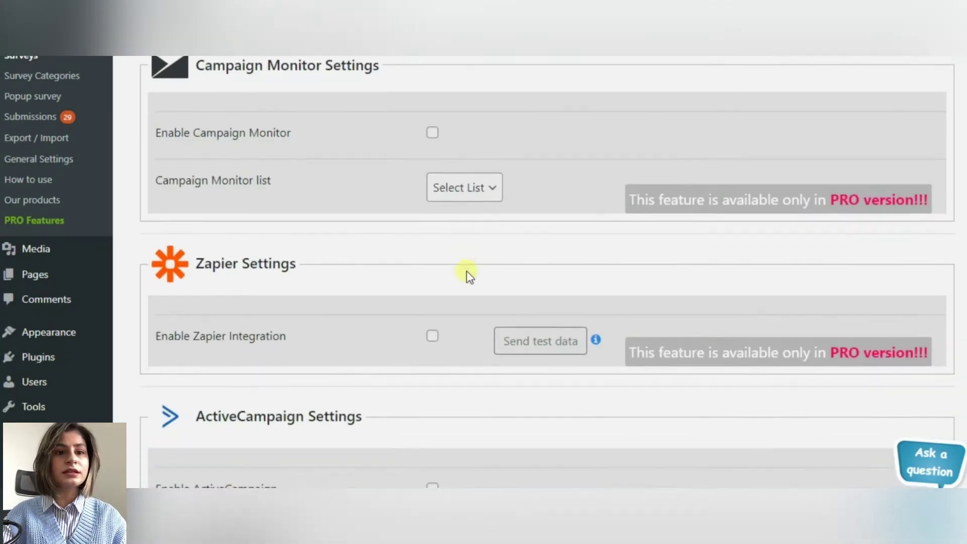
{"action": "scroll", "coordinate": [466, 270], "scroll_direction": "down", "scroll_amount": 3}
{"action": "scroll", "coordinate": [466, 271], "scroll_direction": "down", "scroll_amount": 3}
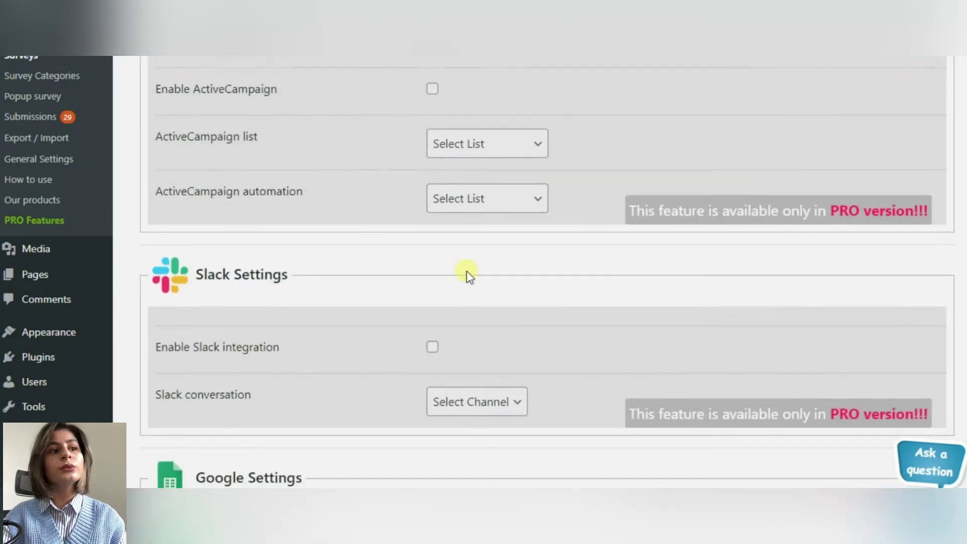
{"action": "scroll", "coordinate": [466, 270], "scroll_direction": "down", "scroll_amount": 7}
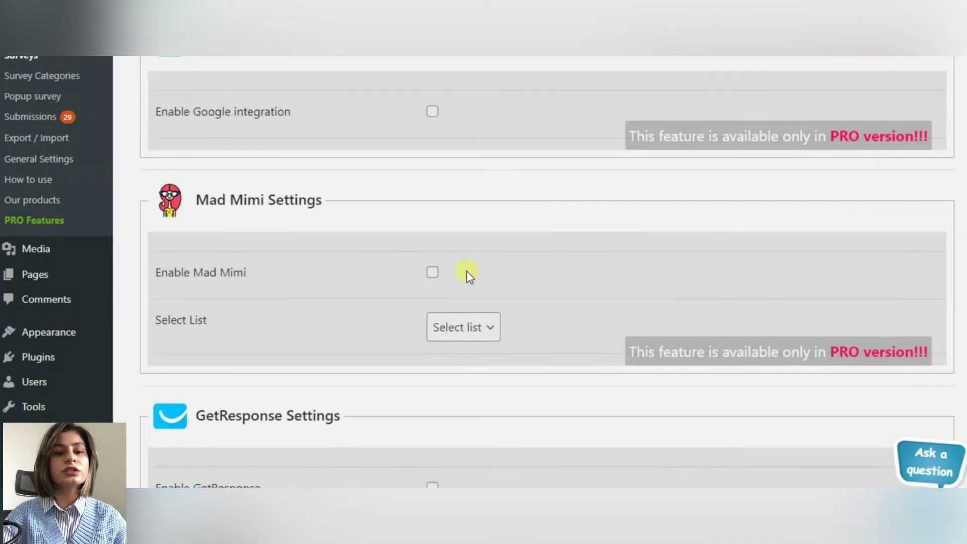
{"action": "scroll", "coordinate": [466, 271], "scroll_direction": "up", "scroll_amount": 16}
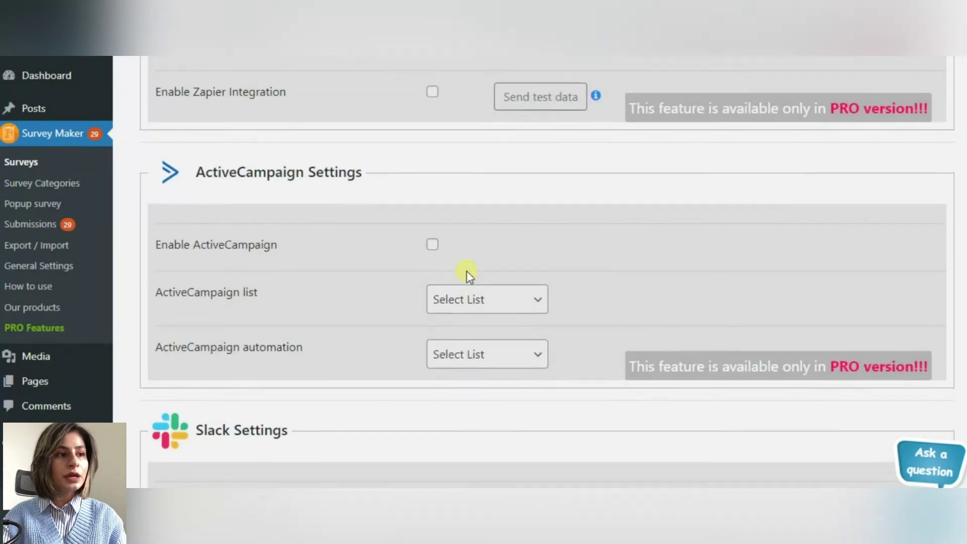
{"action": "scroll", "coordinate": [466, 271], "scroll_direction": "up", "scroll_amount": 6}
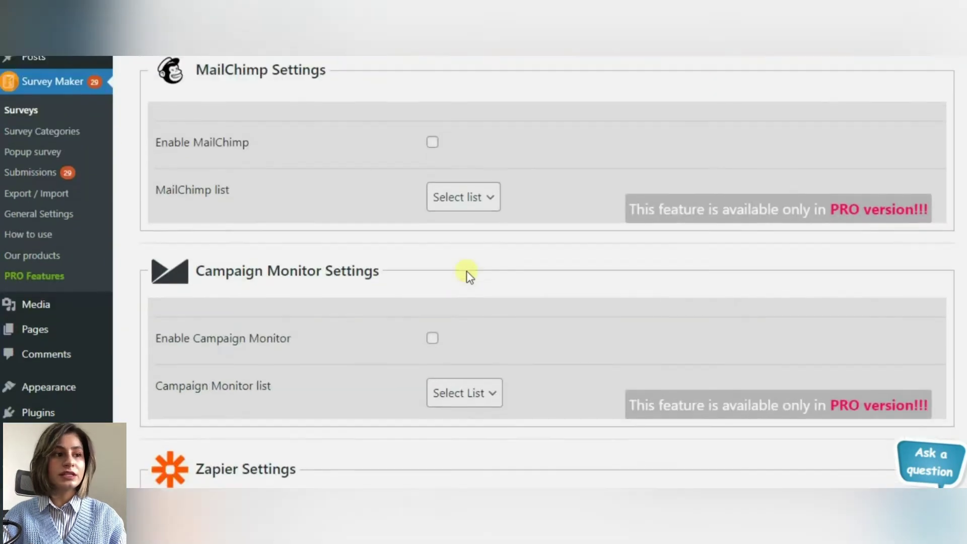
{"action": "scroll", "coordinate": [467, 271], "scroll_direction": "up", "scroll_amount": 2}
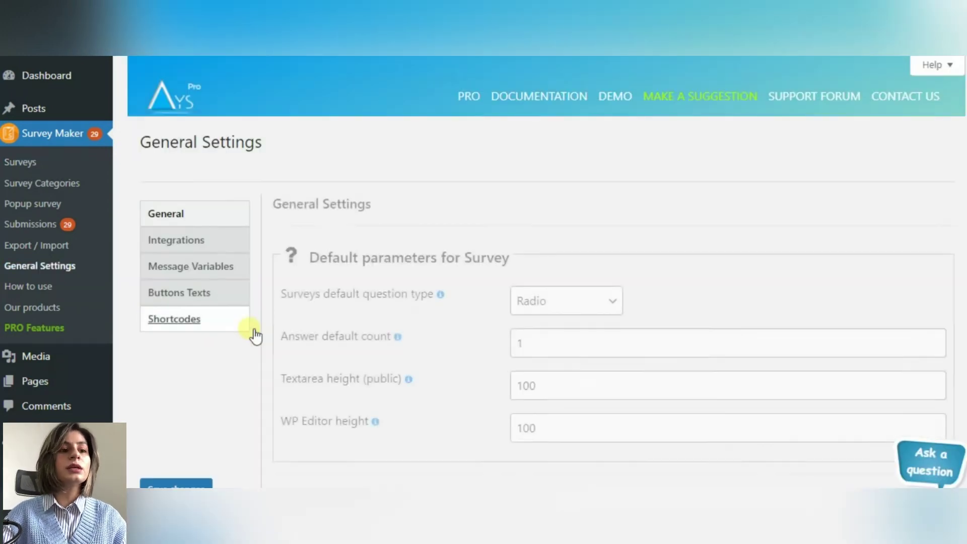
Step: Save General Settings with IP addresses, user names and emails not stored, then go to Surveys
{"action": "scroll", "coordinate": [396, 348], "scroll_direction": "down", "scroll_amount": 3}
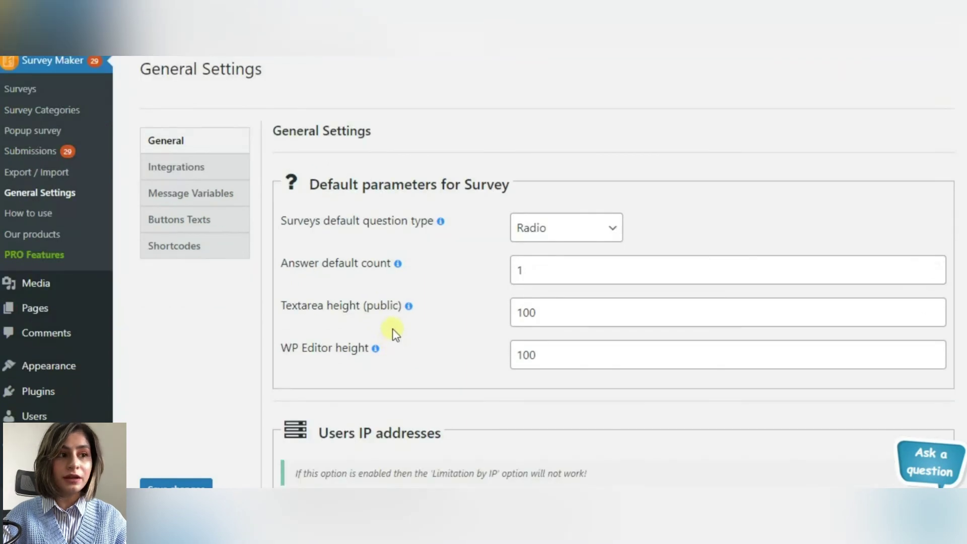
{"action": "scroll", "coordinate": [391, 328], "scroll_direction": "down", "scroll_amount": 5}
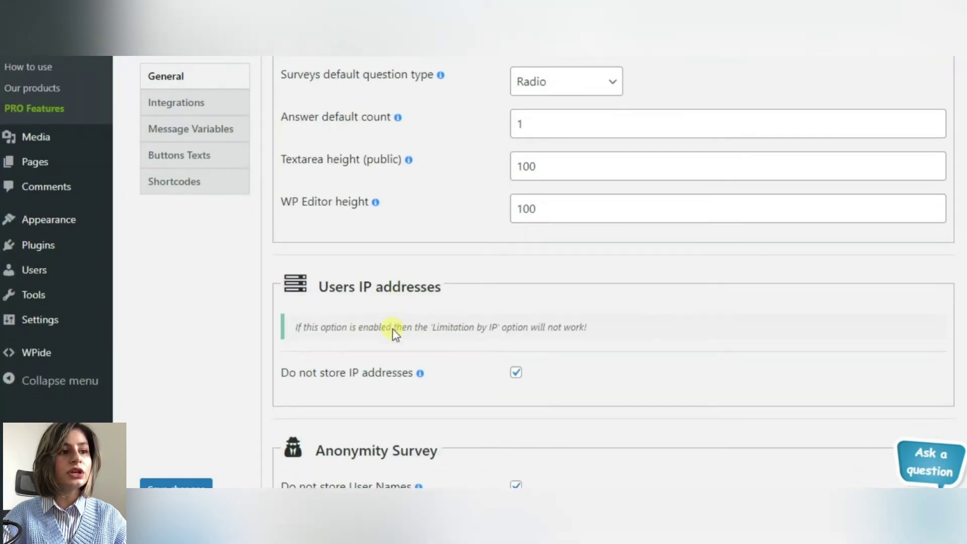
{"action": "scroll", "coordinate": [396, 332], "scroll_direction": "down", "scroll_amount": 1}
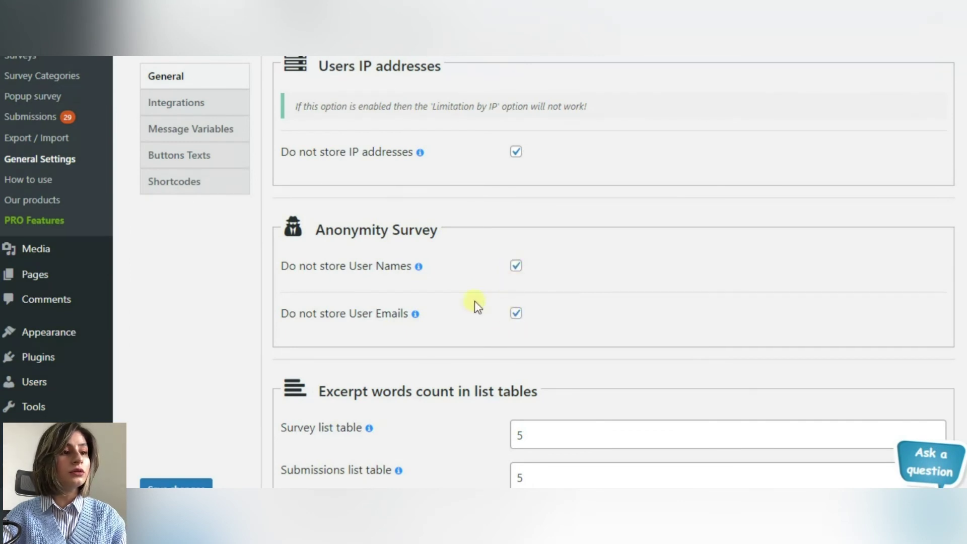
{"action": "mouse_move", "coordinate": [417, 268]}
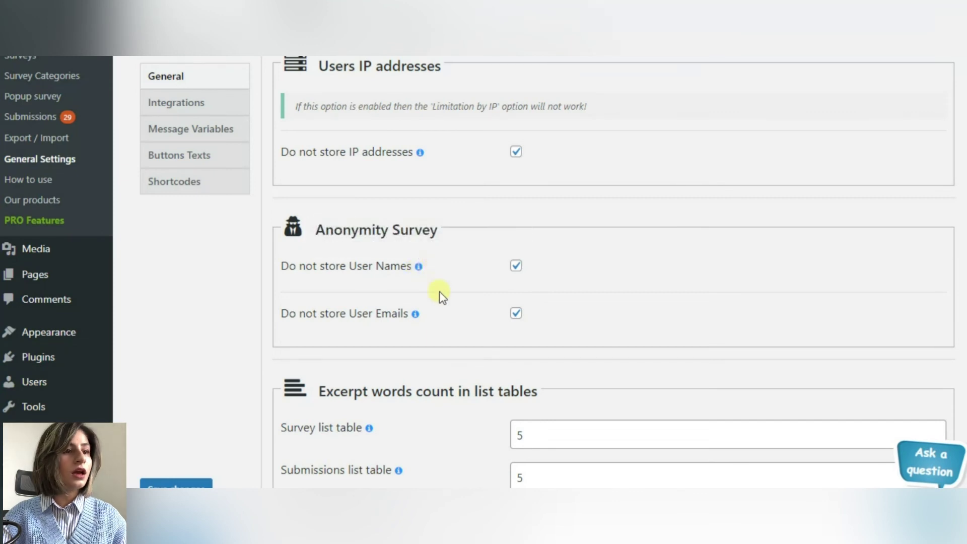
{"action": "mouse_move", "coordinate": [416, 313]}
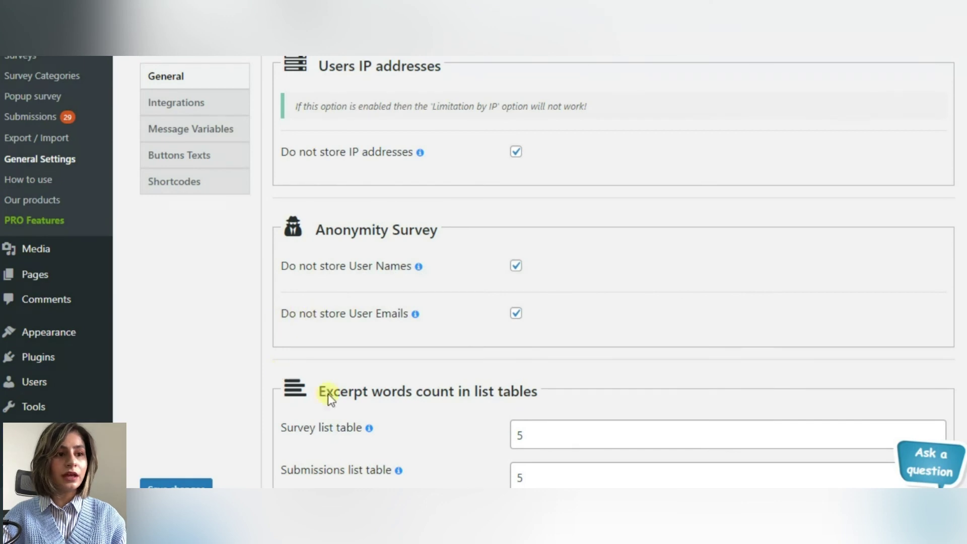
{"action": "scroll", "coordinate": [230, 376], "scroll_direction": "down", "scroll_amount": 4}
{"action": "left_click", "coordinate": [194, 482]}
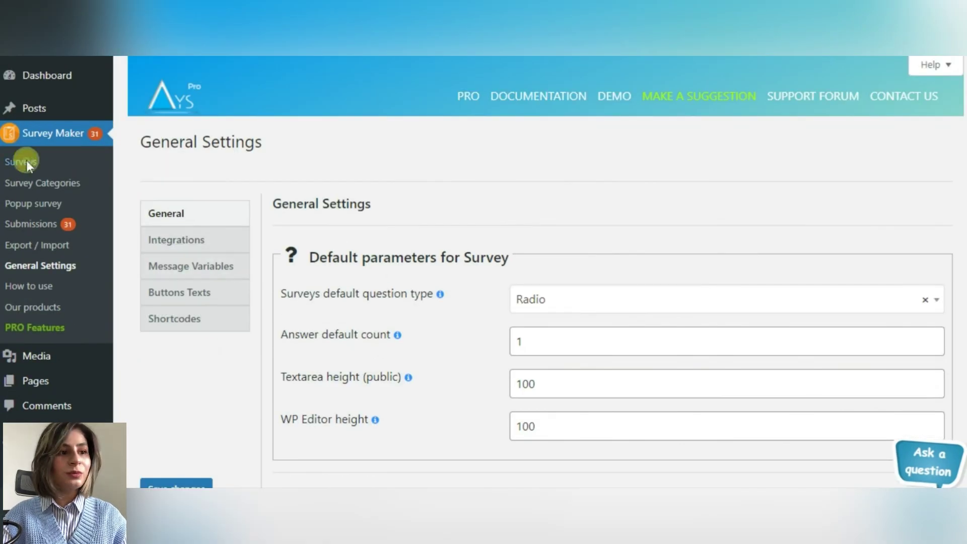
{"action": "left_click", "coordinate": [26, 160]}
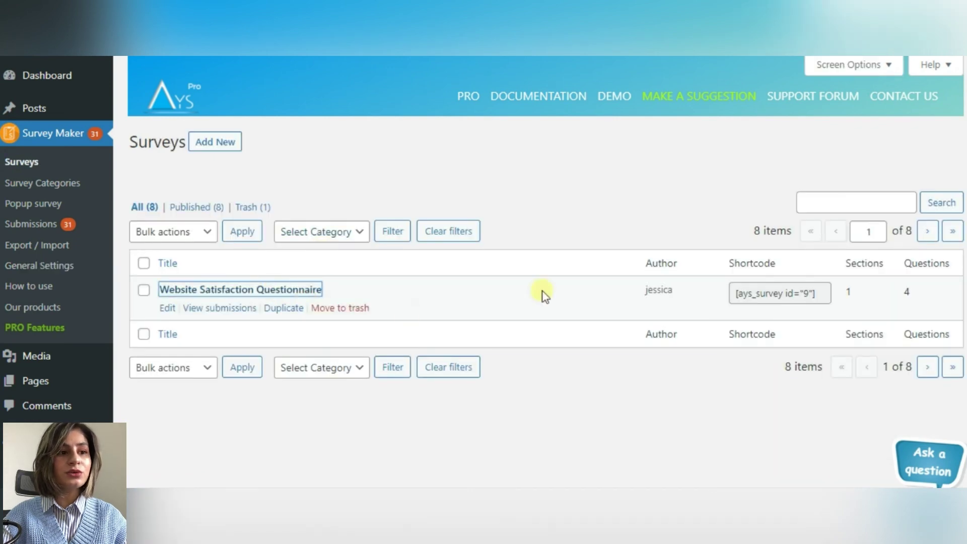
Step: Save and close the Website Satisfaction Questionnaire editor
{"action": "scroll", "coordinate": [846, 252], "scroll_direction": "down", "scroll_amount": 5}
{"action": "scroll", "coordinate": [588, 149], "scroll_direction": "up", "scroll_amount": 5}
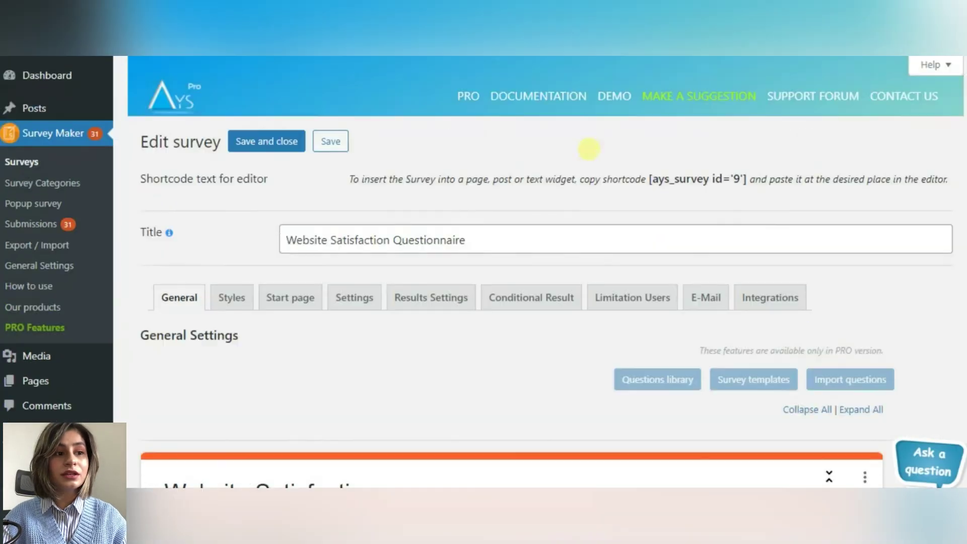
{"action": "left_click", "coordinate": [278, 142]}
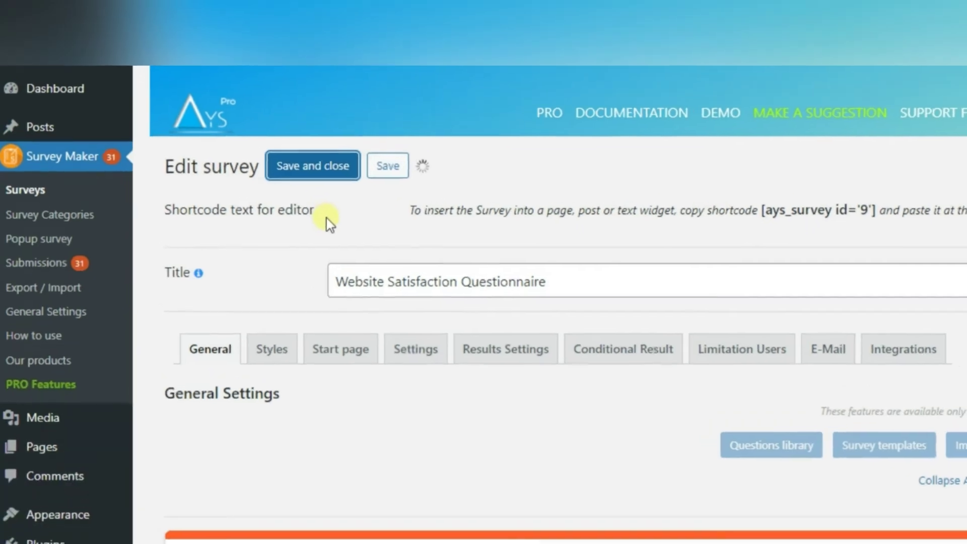